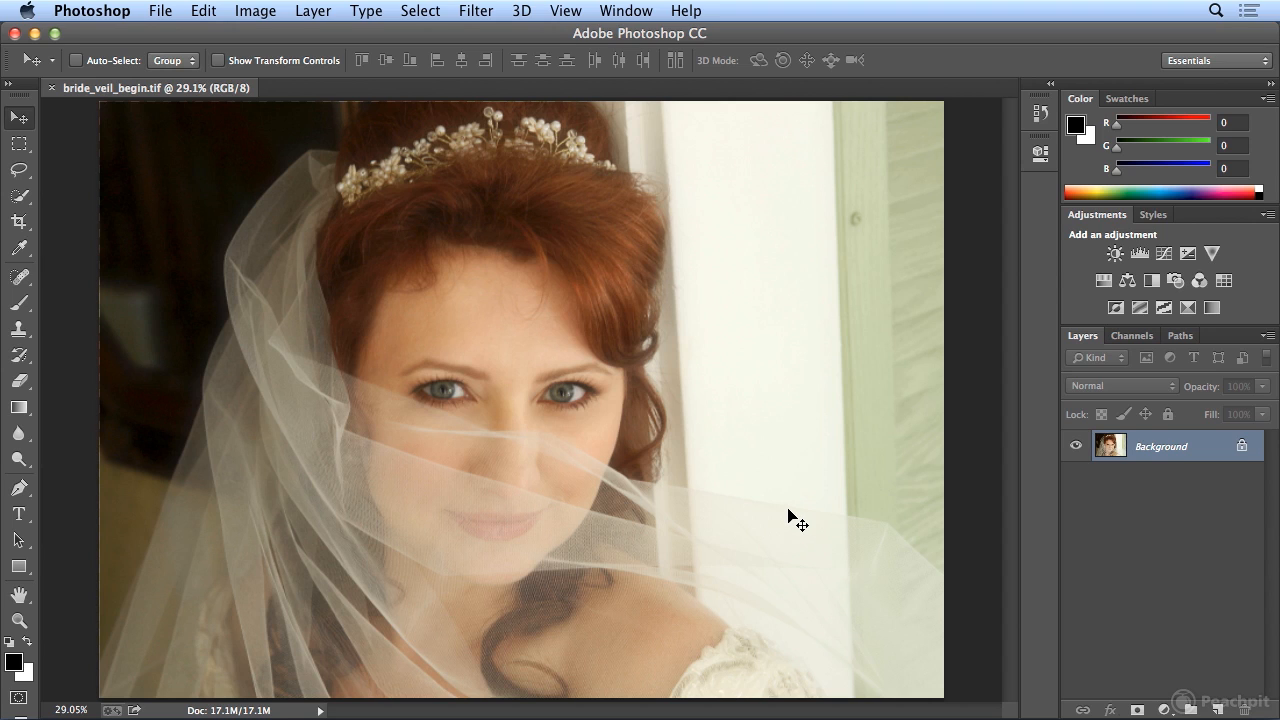
Choose the Dodge tool and set its brush size to 19 px for retouching the bride's eyes.
key("super+equal")
key("super+equal")
key("super+equal")
key("super+equal")
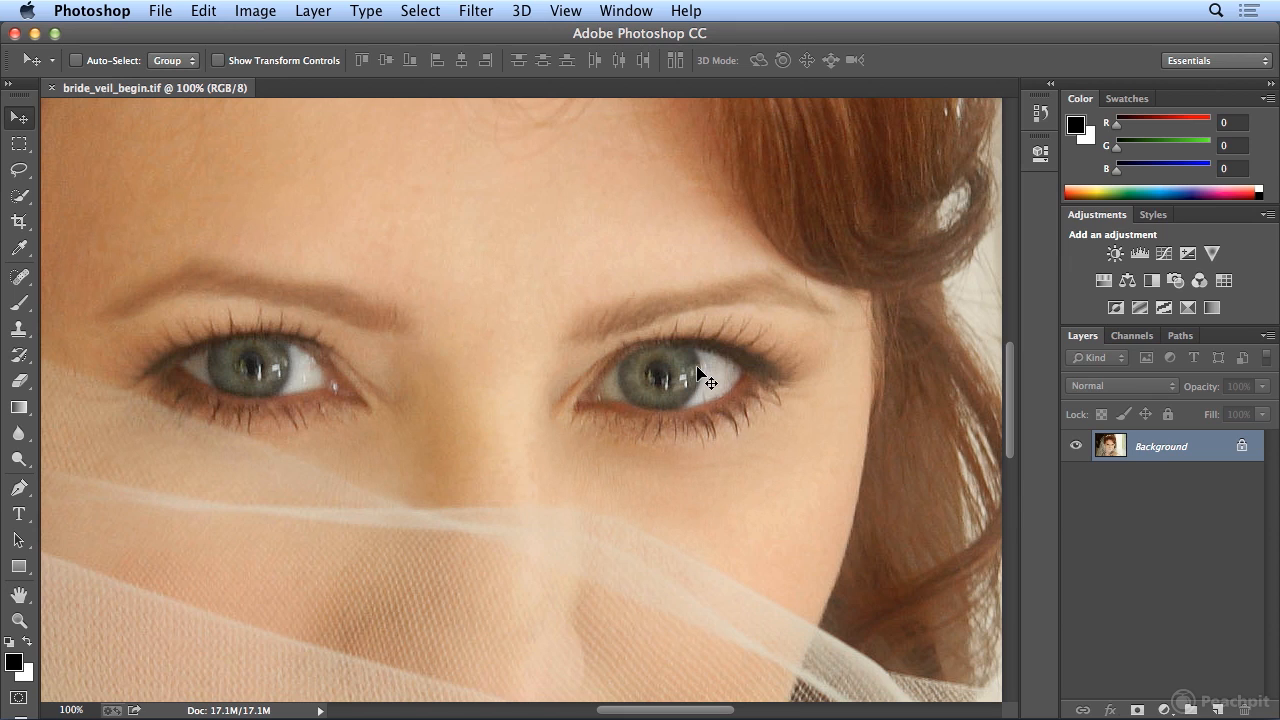
left_click(18, 460)
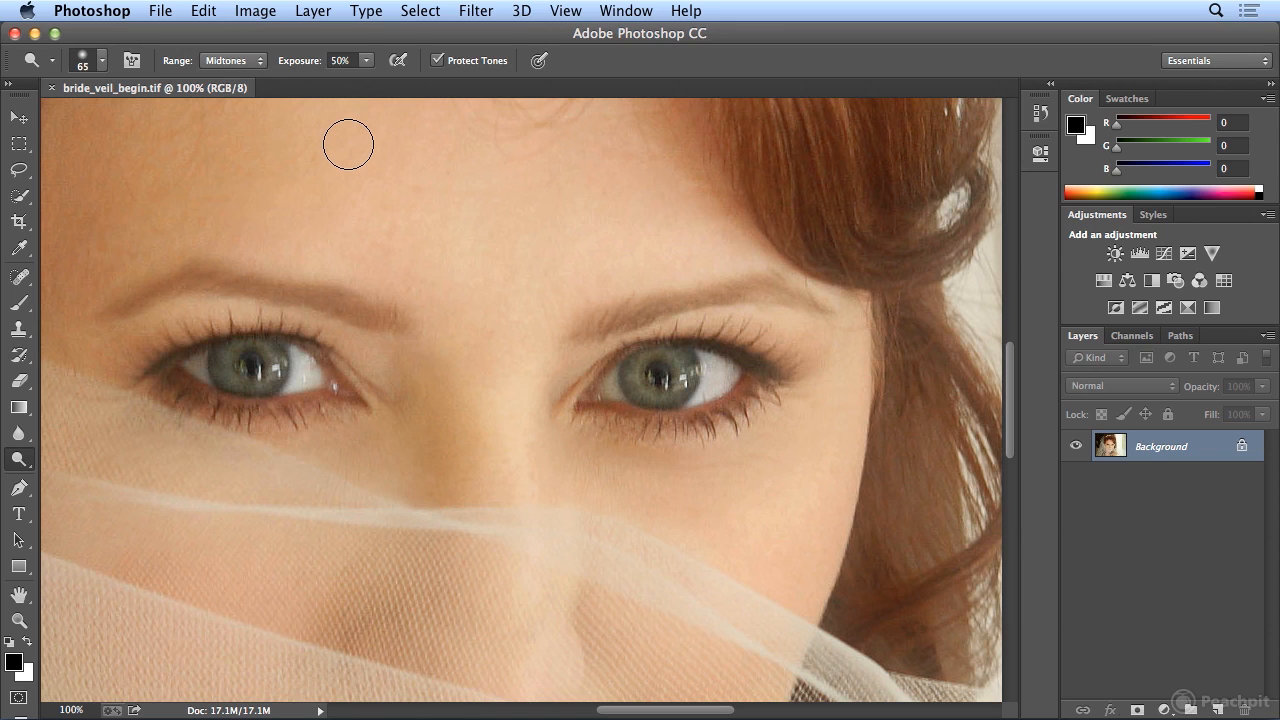
left_click(102, 62)
left_click(123, 121)
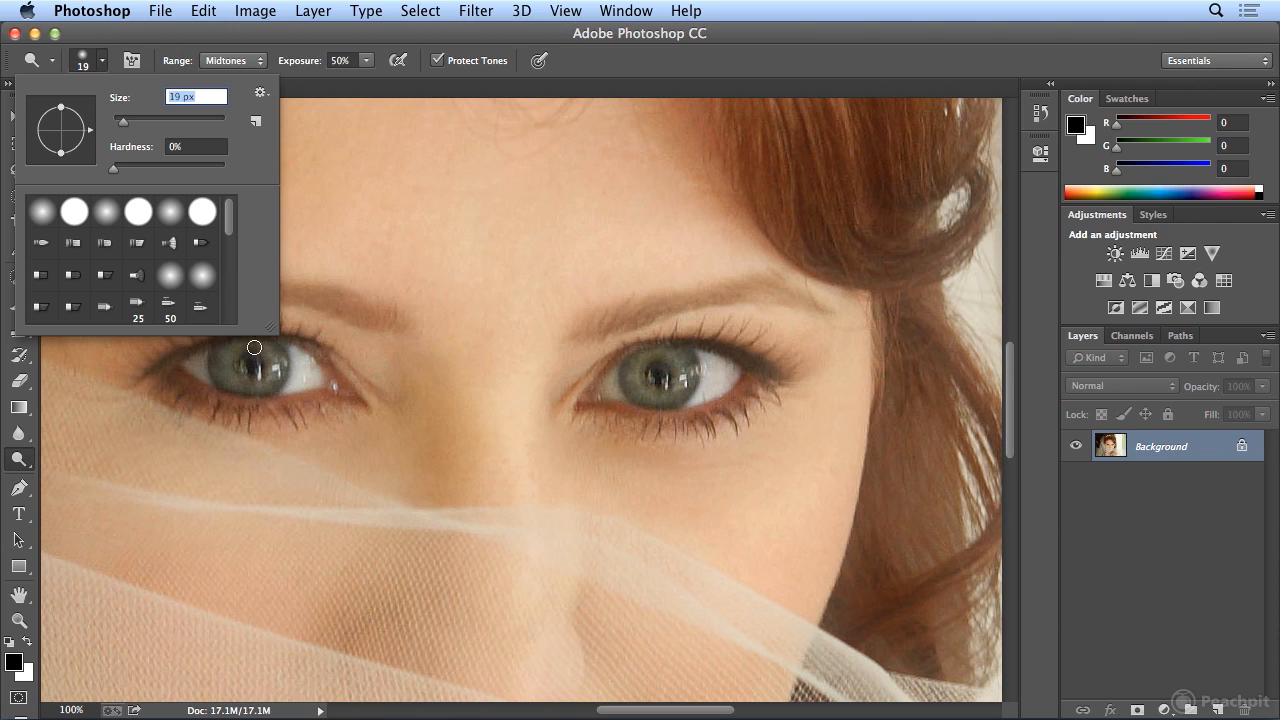
left_click(590, 61)
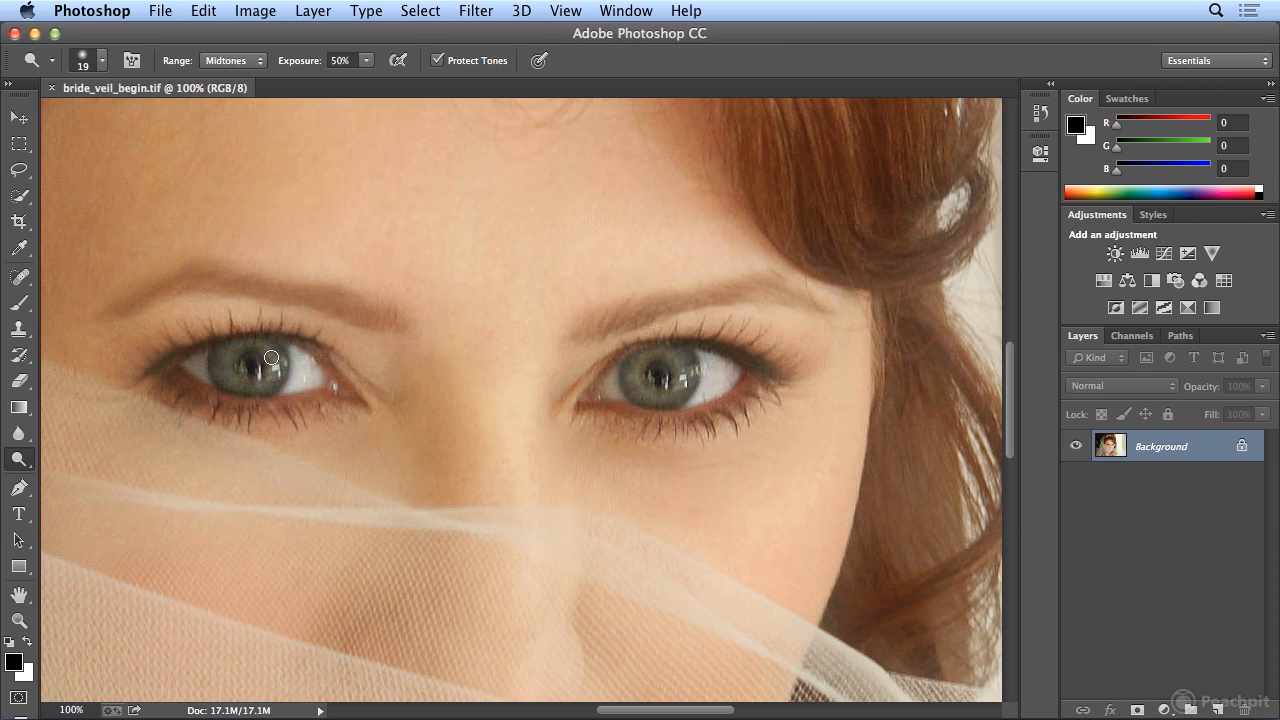
Lighten both irises and the white of the left-hand eye with the Dodge tool on Midtones at 50% exposure.
mouse_move(271, 357)
left_mouse_down()
mouse_move(250, 349)
mouse_move(230, 366)
mouse_move(240, 383)
mouse_move(274, 357)
left_mouse_up()
mouse_move(669, 360)
left_mouse_down()
mouse_move(647, 360)
mouse_move(645, 393)
mouse_move(682, 394)
mouse_move(660, 356)
mouse_move(635, 388)
left_mouse_up()
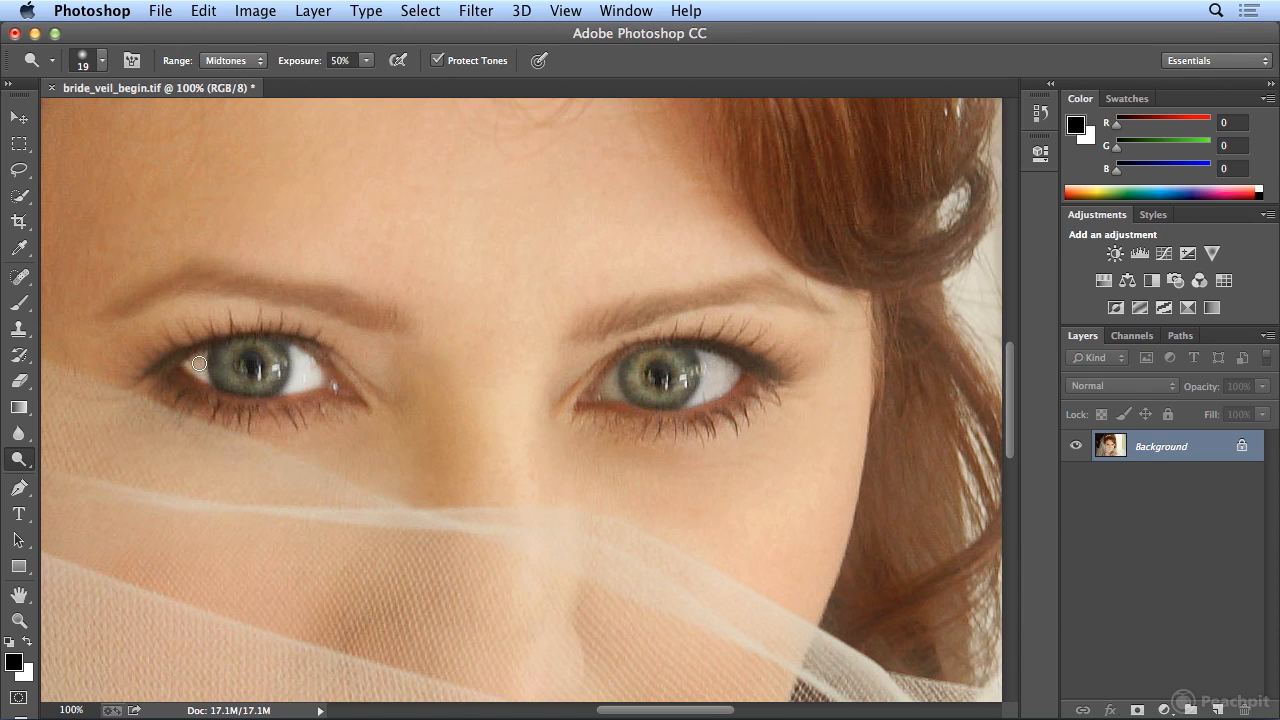
left_click_drag(201, 355, 191, 373)
Set the Dodge tool to the Highlights range at 20% exposure, with the Info panel shown.
left_click(235, 60)
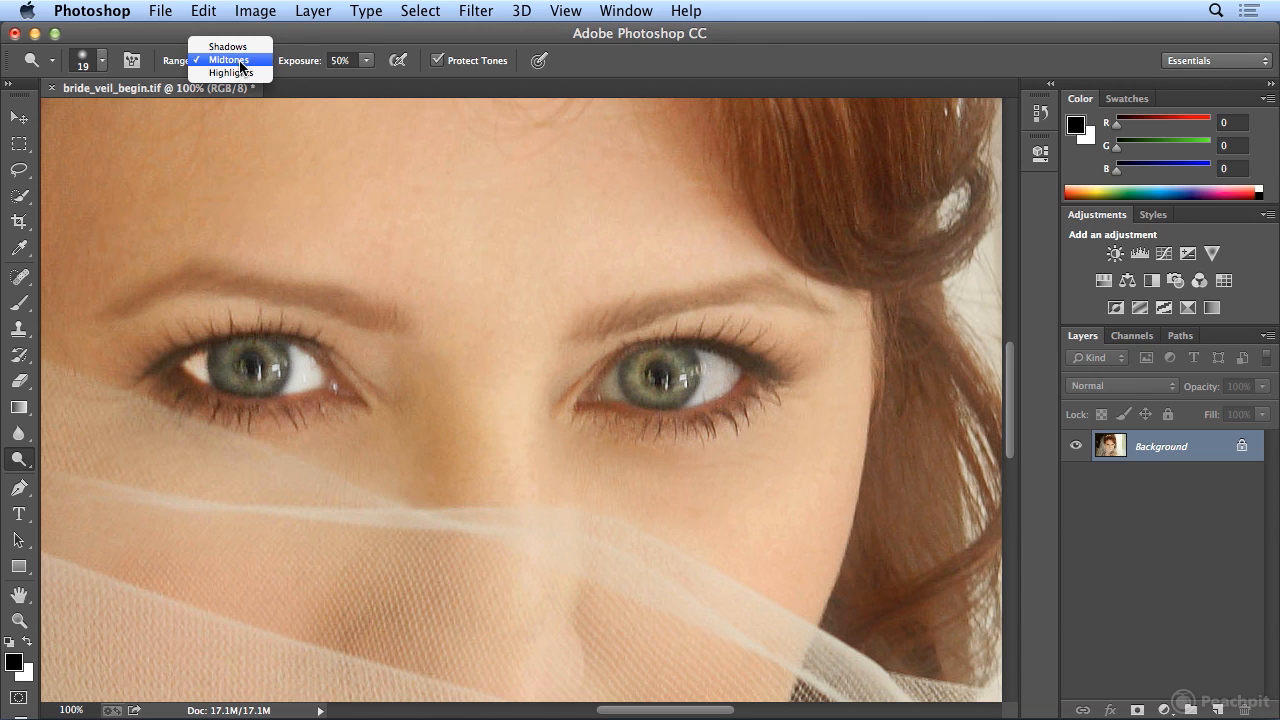
left_click(238, 73)
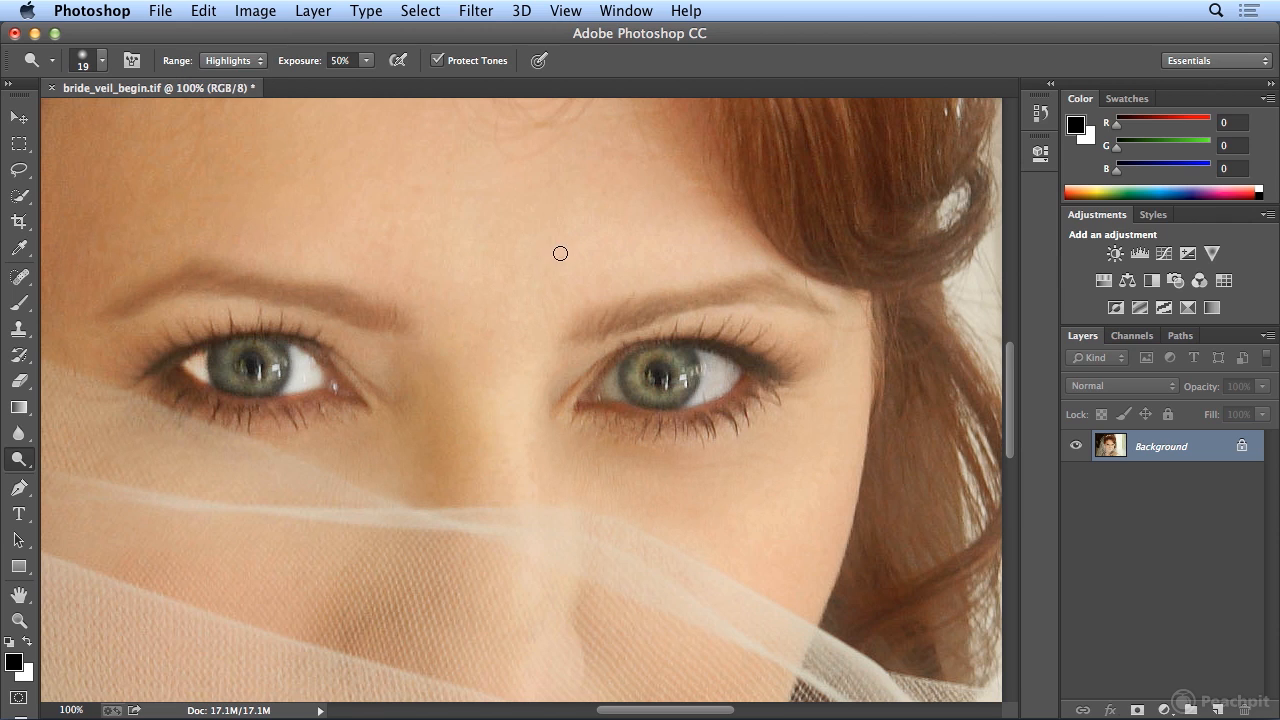
left_click(626, 10)
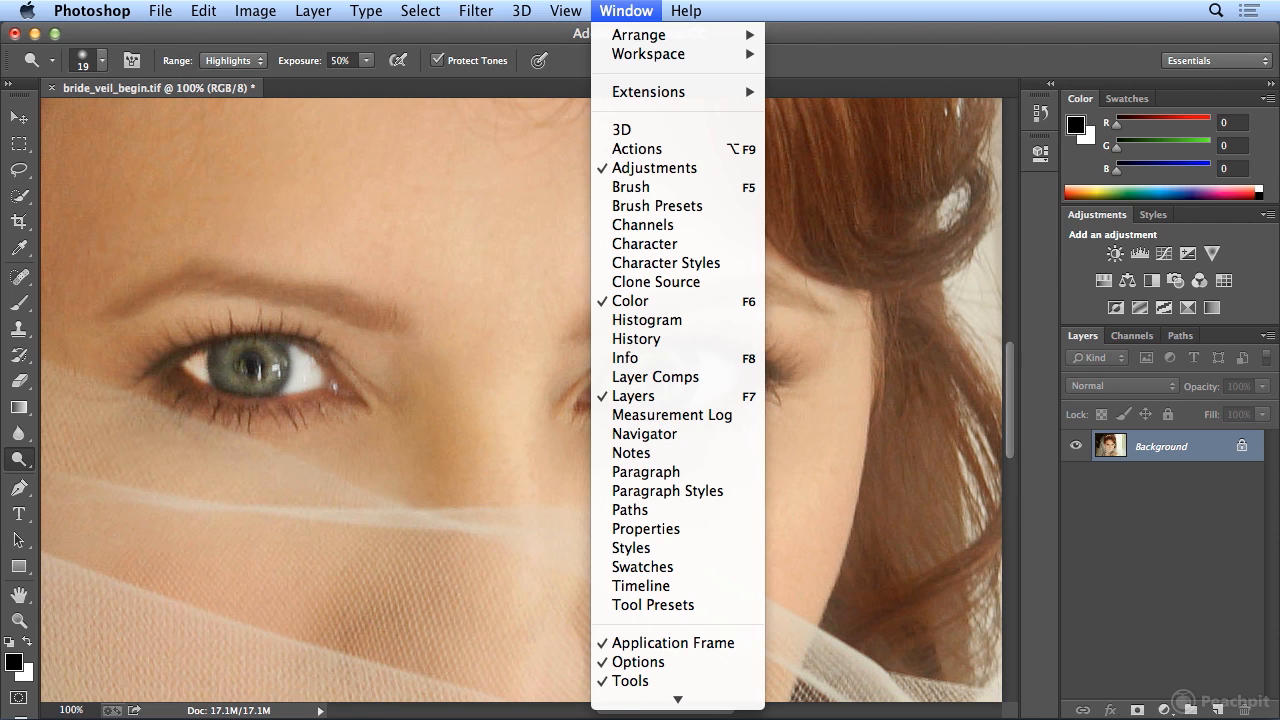
left_click(678, 360)
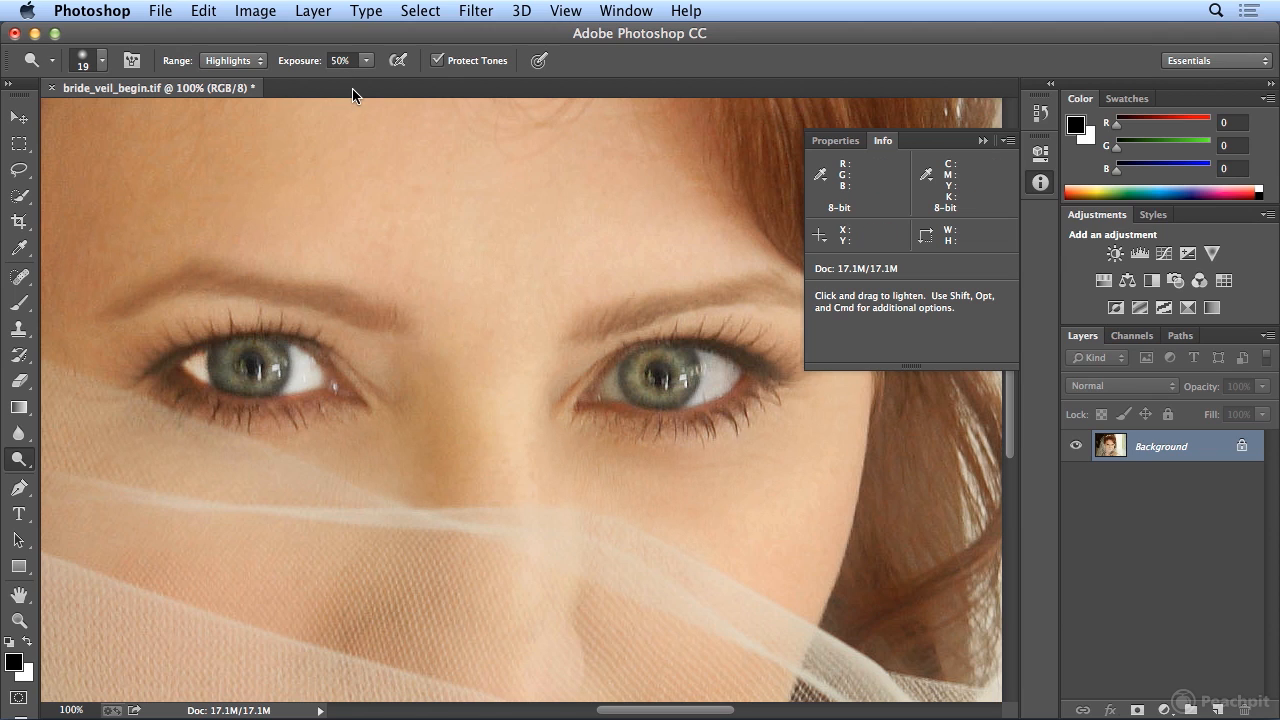
mouse_move(364, 66)
left_mouse_down()
mouse_move(323, 67)
mouse_move(344, 68)
left_mouse_up()
Try to lighten the outer white of the right-hand eye with the Dodge tool on Highlights, and undo the stroke.
mouse_move(706, 350)
left_mouse_down()
mouse_move(698, 400)
mouse_move(713, 360)
mouse_move(716, 392)
mouse_move(732, 374)
mouse_move(709, 363)
mouse_move(740, 380)
mouse_move(700, 395)
mouse_move(720, 366)
mouse_move(698, 356)
mouse_move(697, 389)
left_mouse_up()
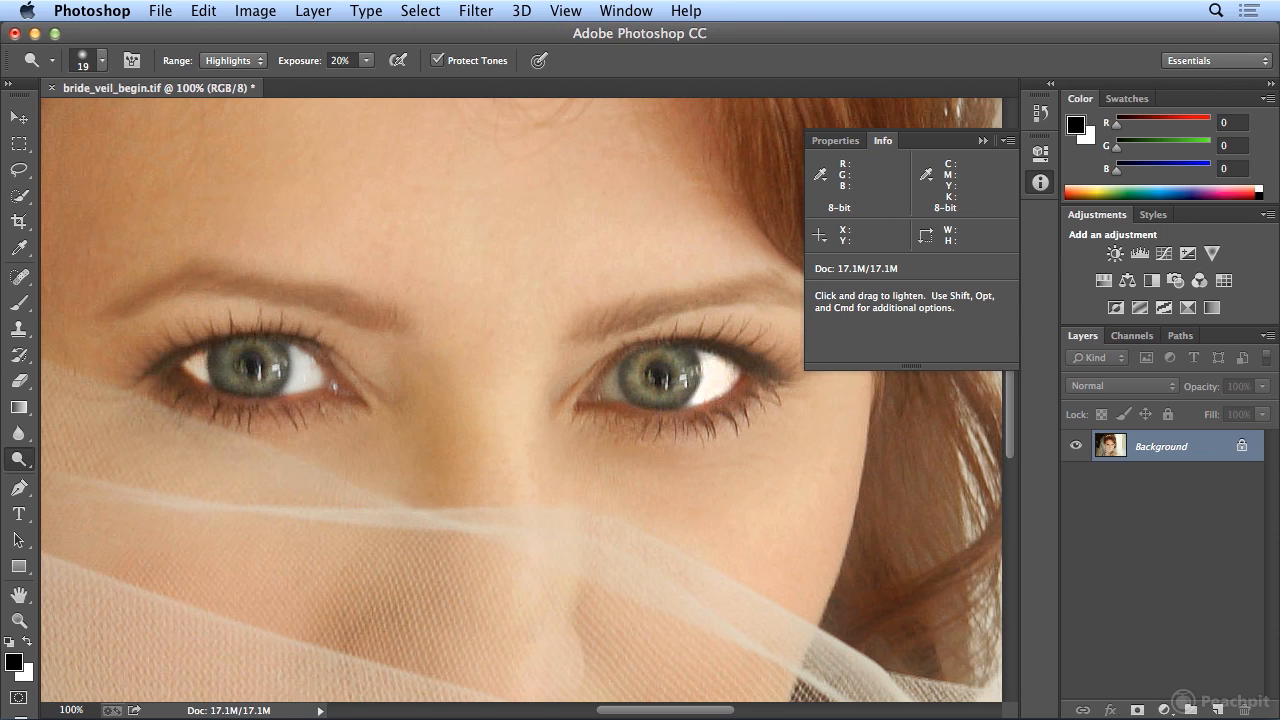
left_click(212, 10)
left_click(214, 34)
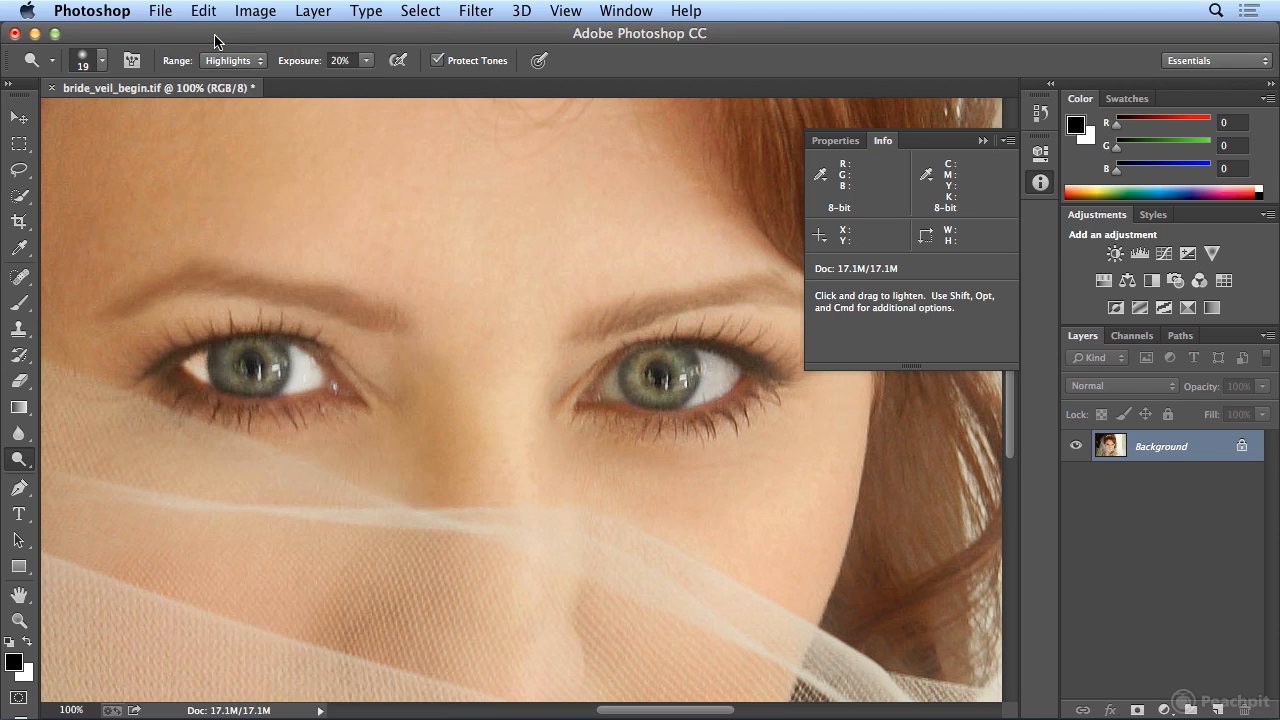
Set the Dodge range to Midtones and lighten the whites and irises of both eyes at 20% exposure.
left_click(243, 62)
left_click(235, 45)
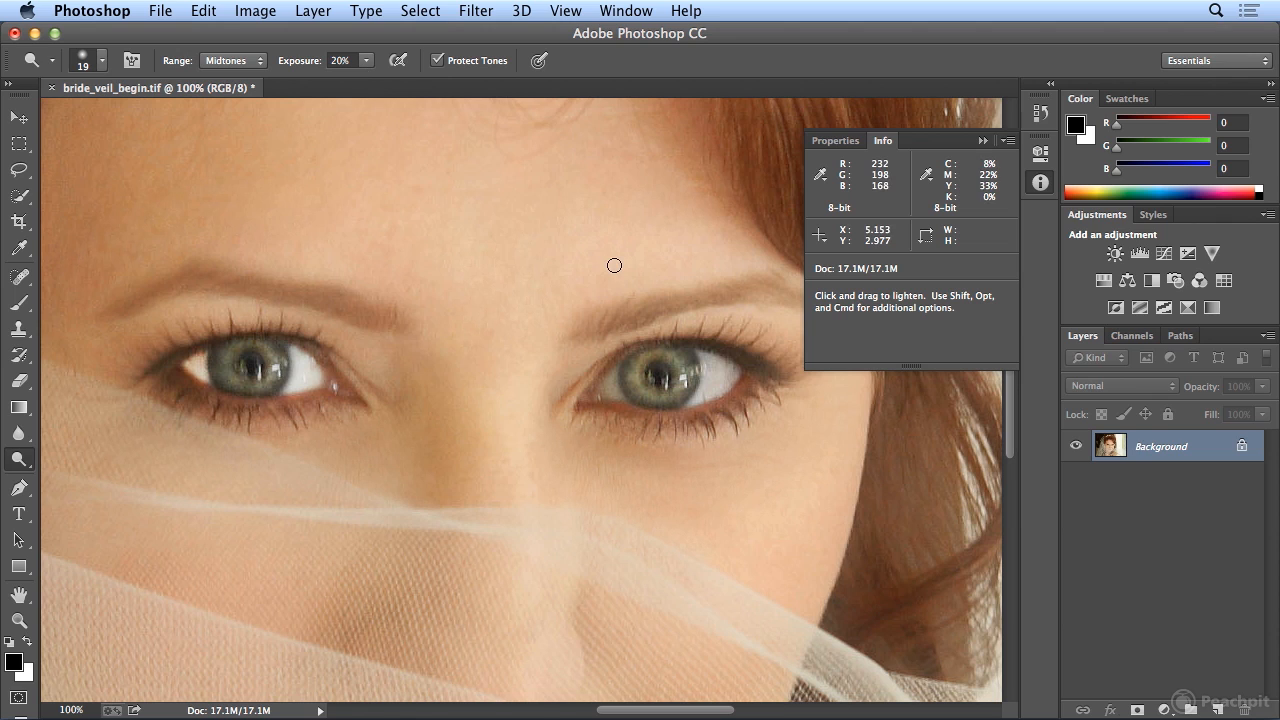
mouse_move(733, 373)
left_mouse_down()
mouse_move(703, 394)
mouse_move(708, 368)
mouse_move(714, 393)
mouse_move(735, 363)
left_mouse_up()
mouse_move(305, 362)
left_mouse_down()
mouse_move(298, 395)
mouse_move(315, 359)
left_mouse_up()
mouse_move(614, 375)
left_mouse_down()
mouse_move(618, 393)
mouse_move(613, 372)
mouse_move(601, 393)
mouse_move(617, 393)
mouse_move(609, 379)
mouse_move(625, 404)
left_mouse_up()
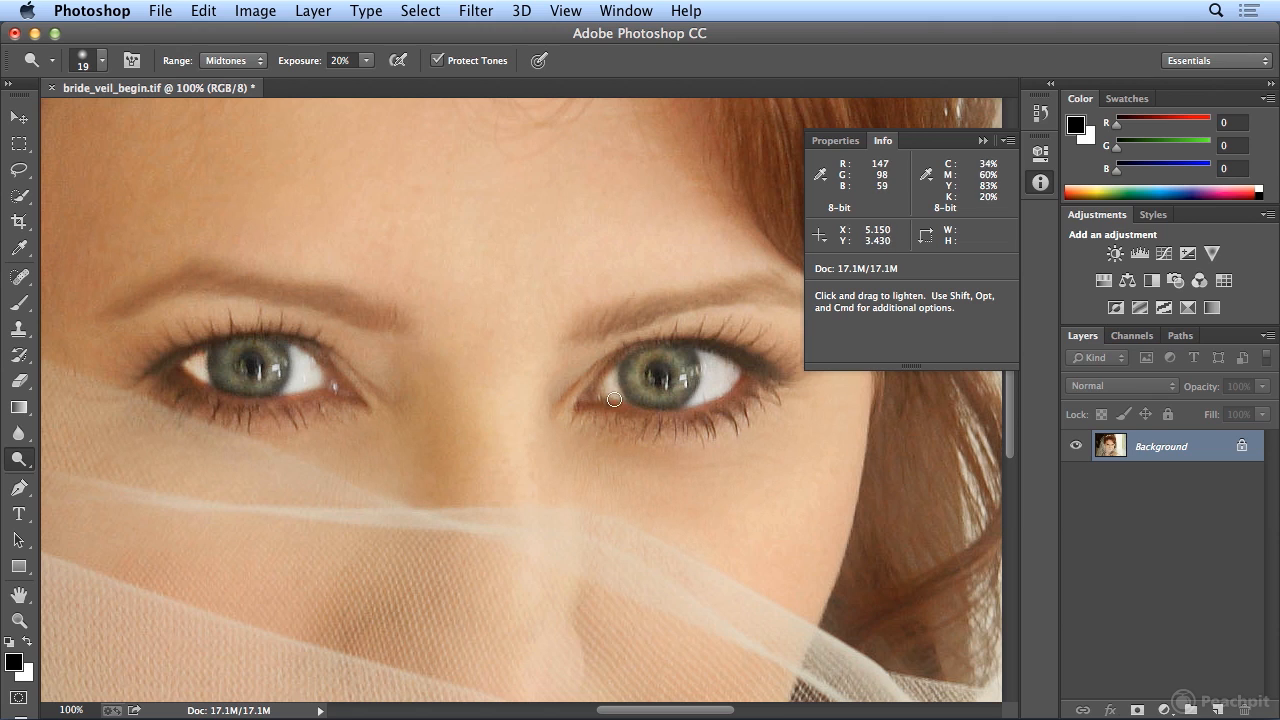
mouse_move(243, 348)
left_mouse_down()
mouse_move(264, 386)
mouse_move(271, 360)
mouse_move(239, 346)
mouse_move(231, 388)
left_mouse_up()
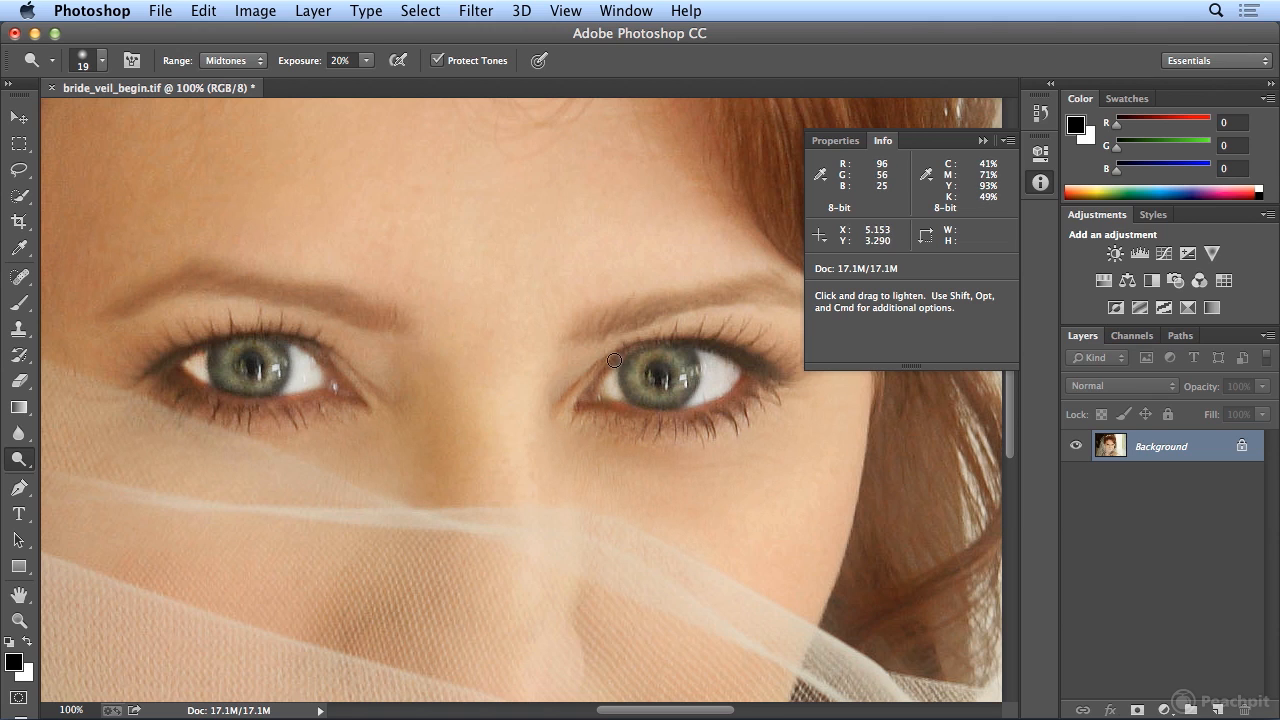
mouse_move(669, 356)
left_mouse_down()
mouse_move(638, 386)
mouse_move(686, 378)
mouse_move(664, 351)
left_mouse_up()
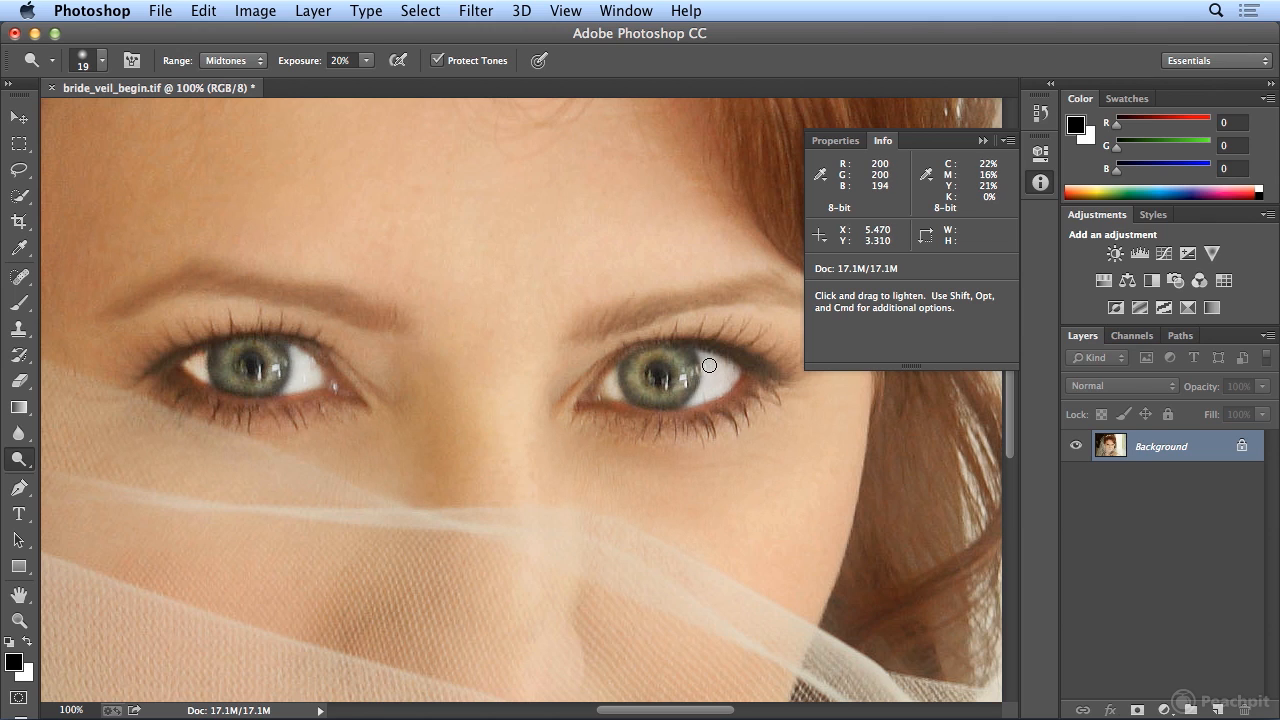
Switch to the Burn tool and set it to 20% exposure and the Shadows range.
left_click_drag(19, 459, 67, 476)
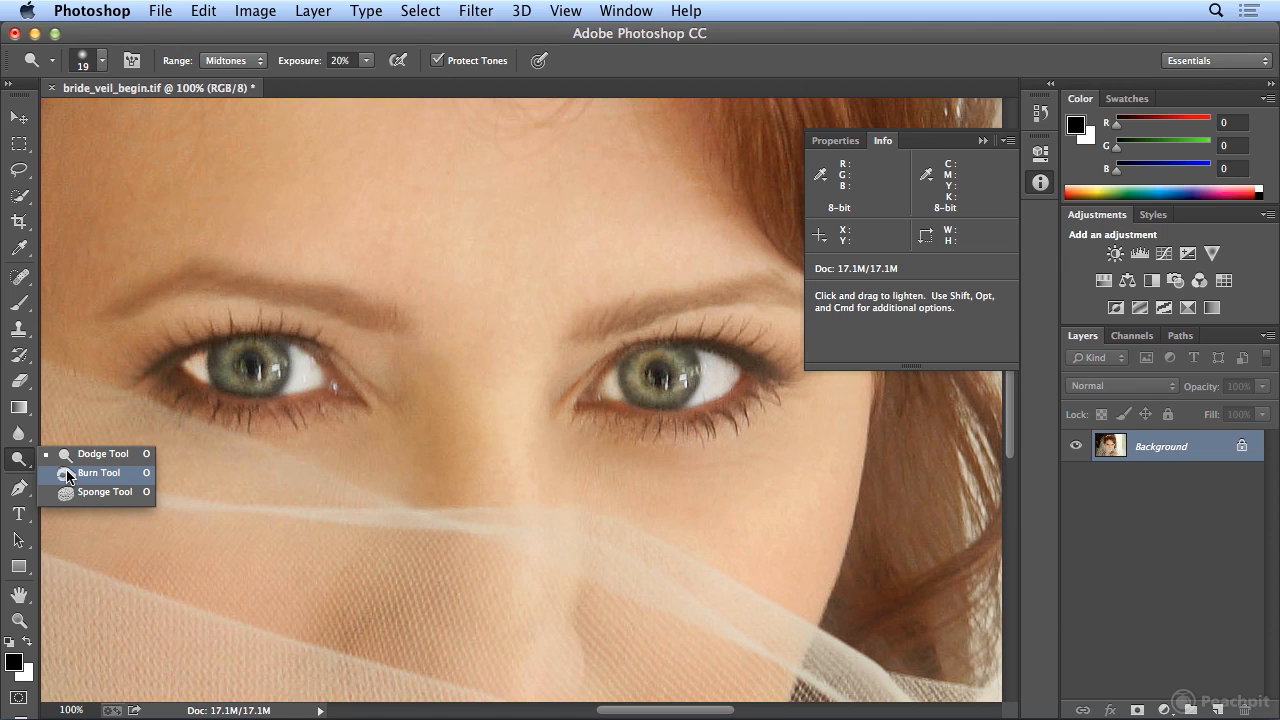
left_click_drag(67, 476, 67, 476)
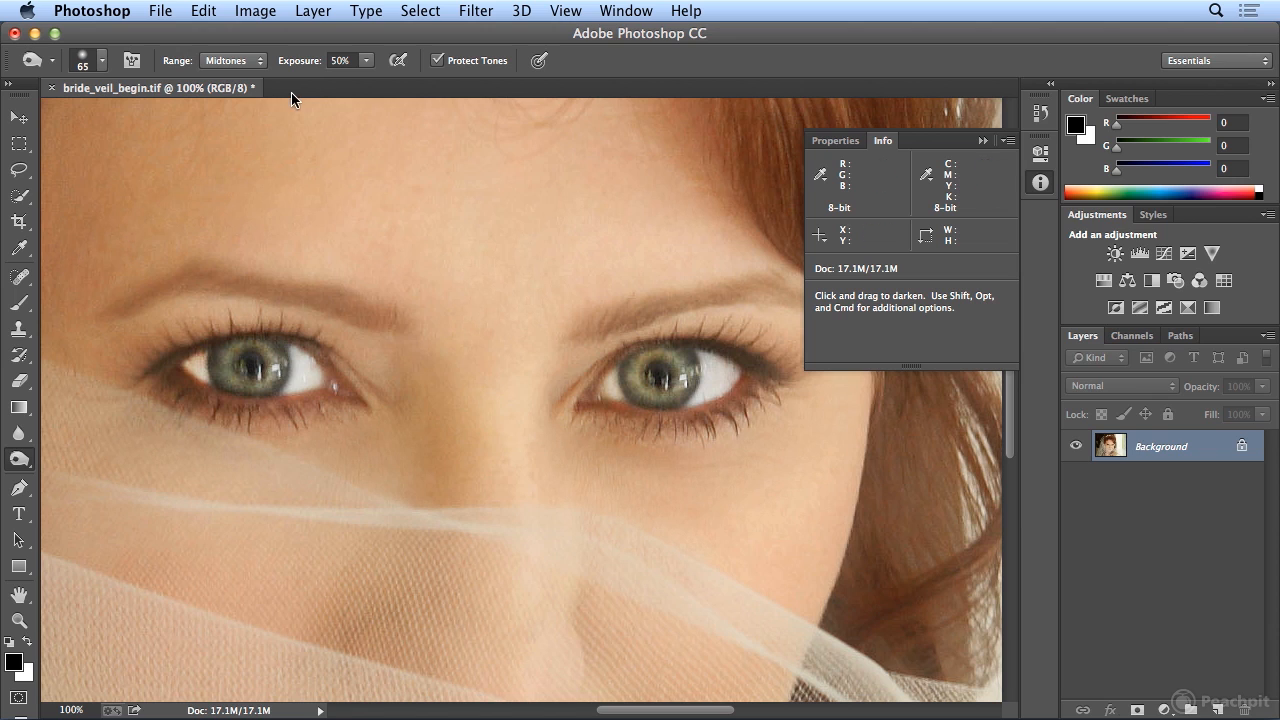
key("2")
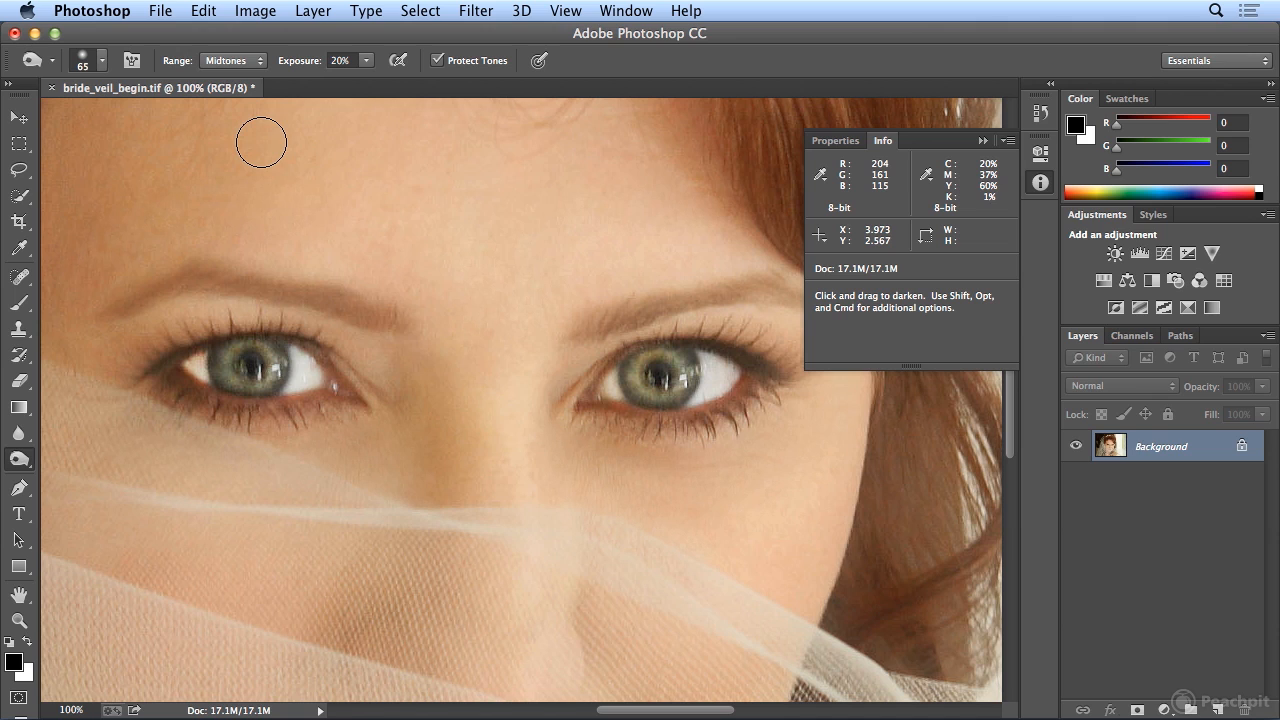
left_click(238, 61)
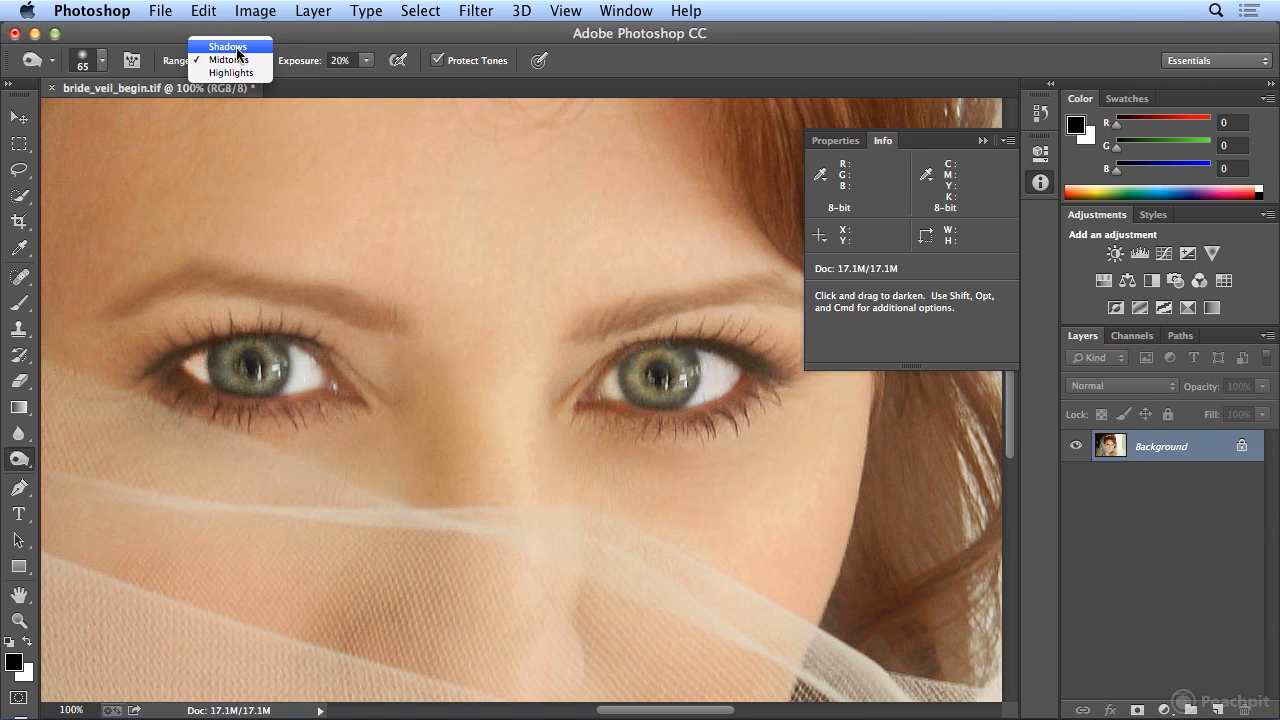
left_click(238, 48)
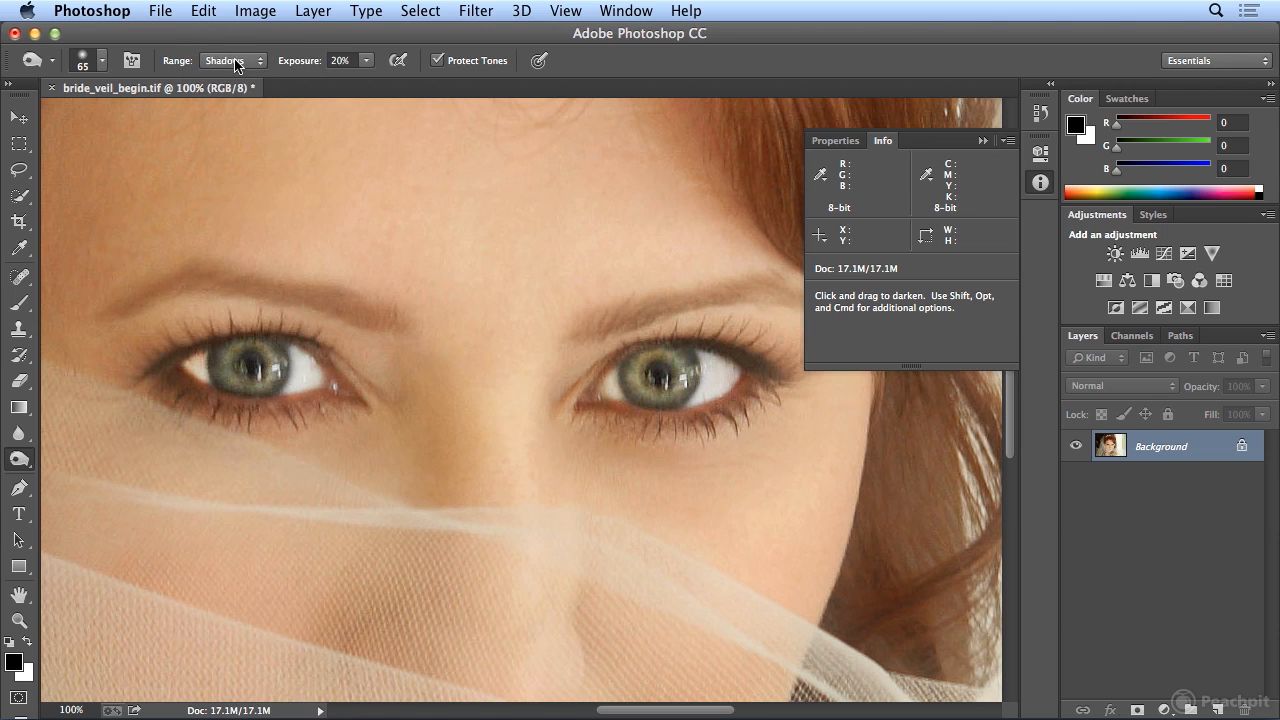
Reduce the Burn brush size to 46 px and hide the Info panel.
left_click(101, 61)
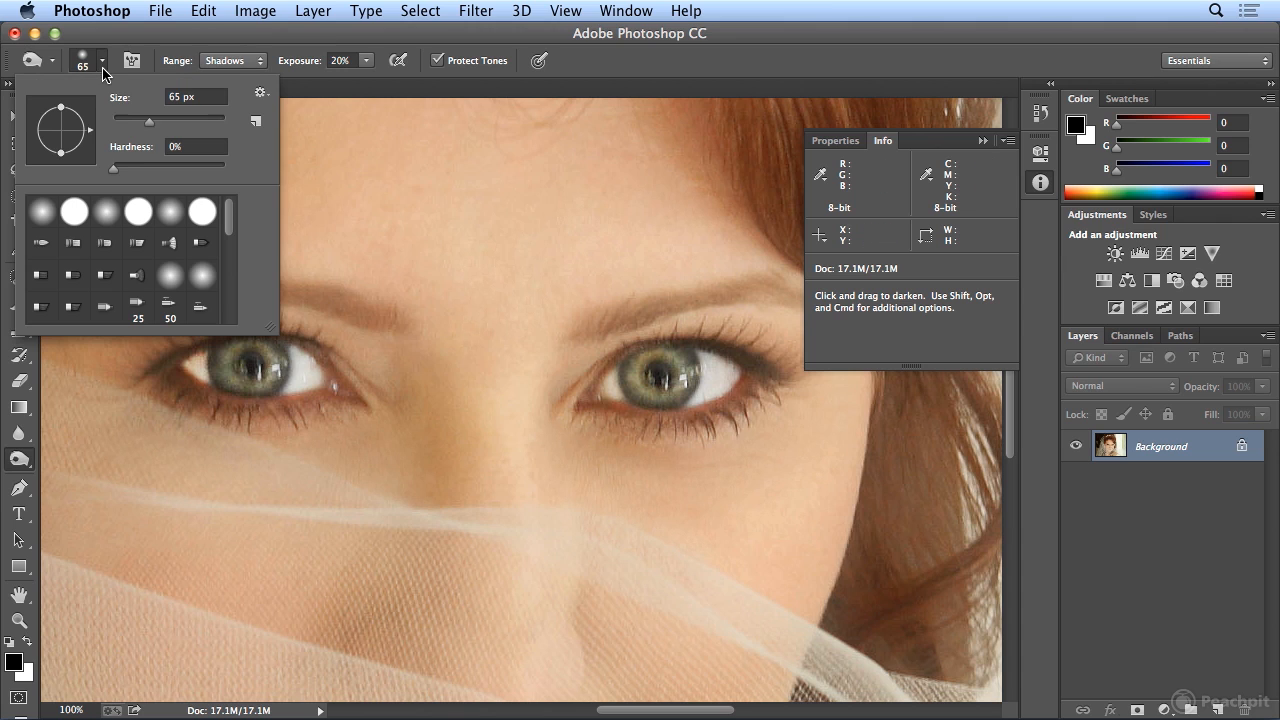
left_click_drag(152, 120, 138, 121)
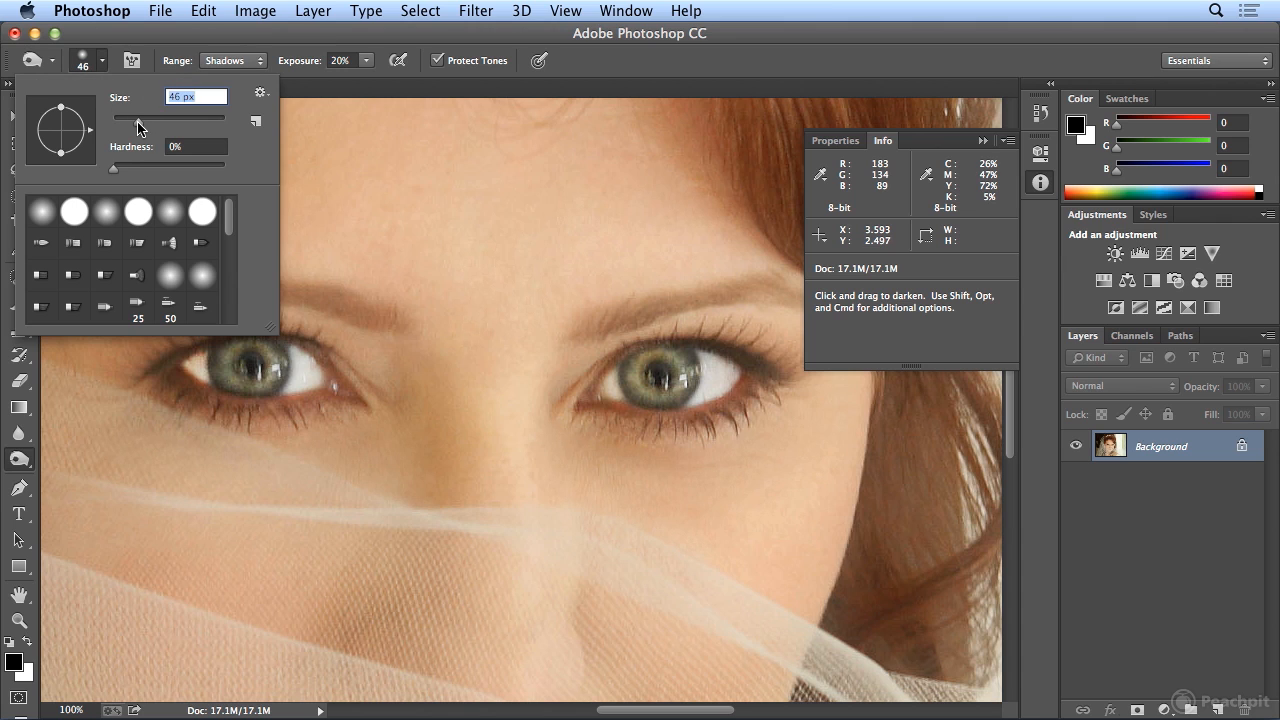
left_click(250, 368)
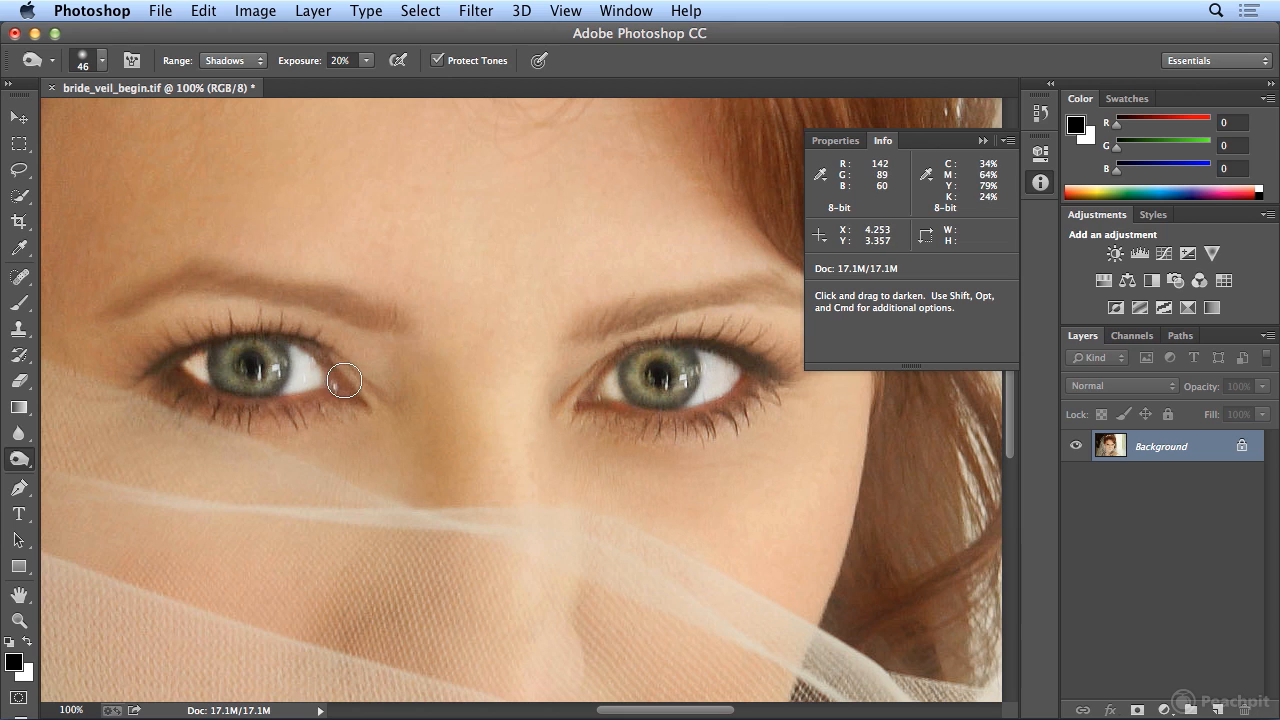
left_click(1038, 186)
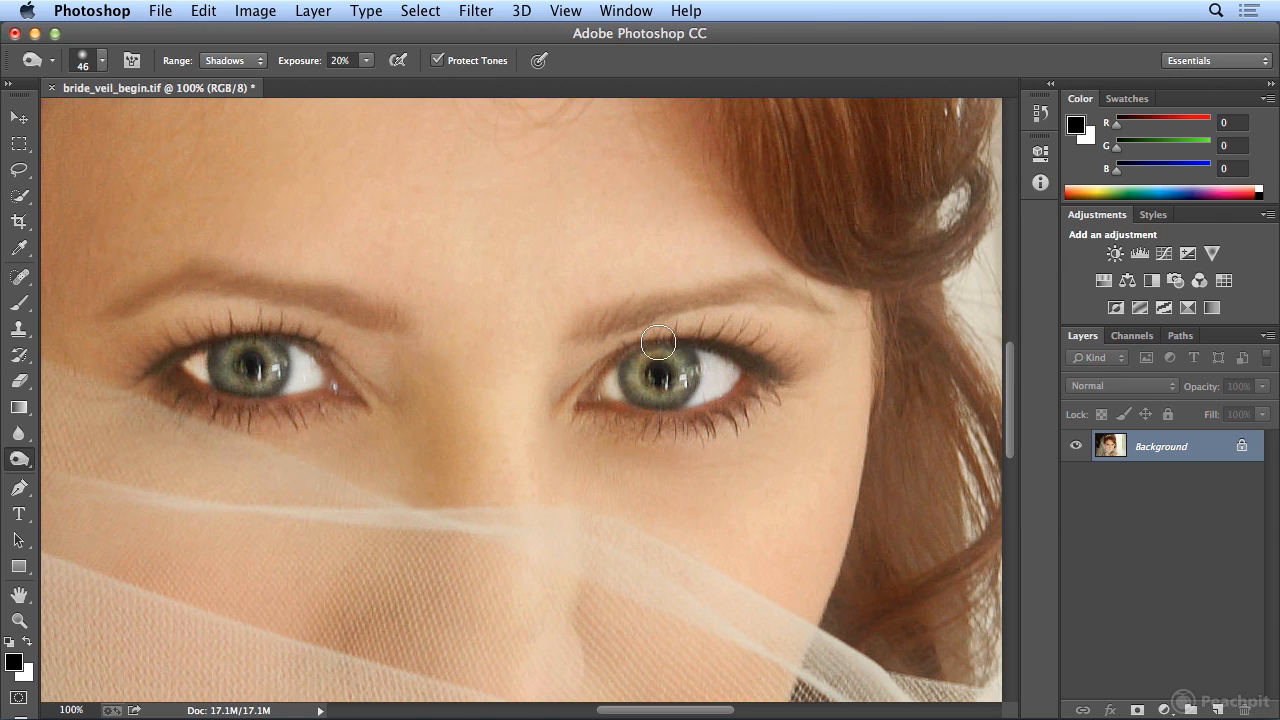
Set the Burn brush size to 24 px and darken the upper and lower lashes of the right-hand eye.
left_click(101, 60)
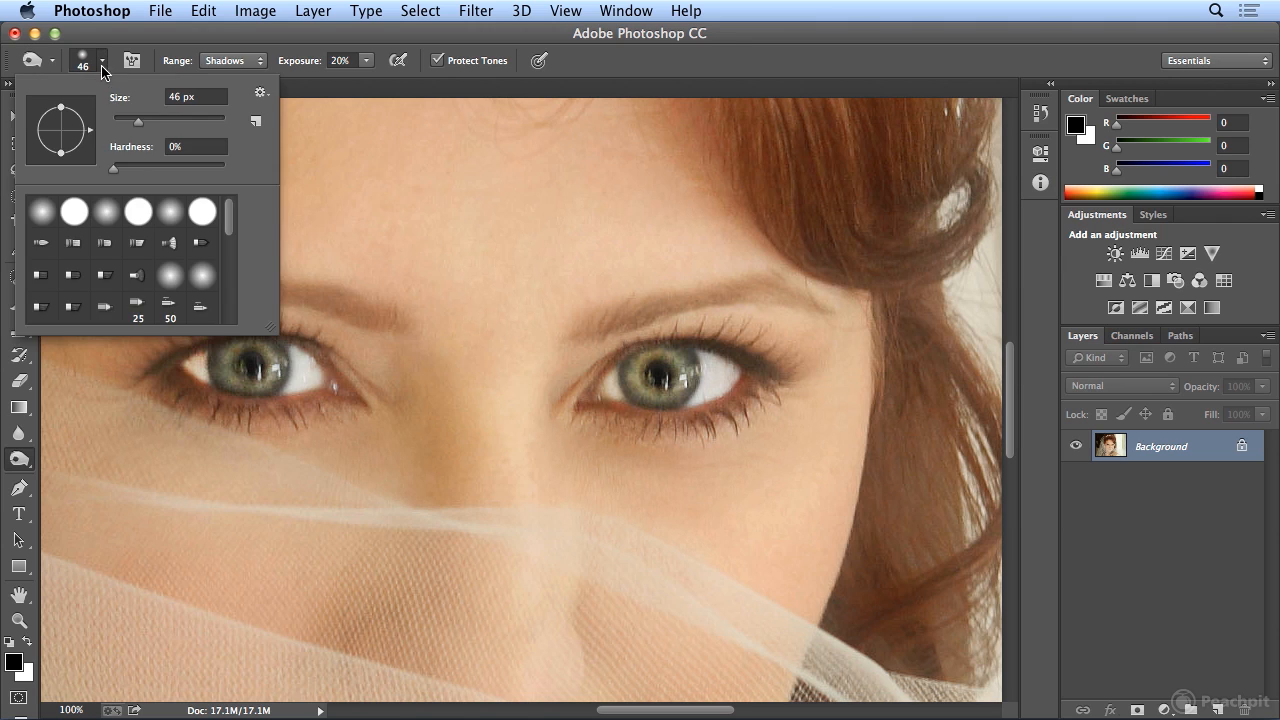
left_click_drag(135, 122, 124, 122)
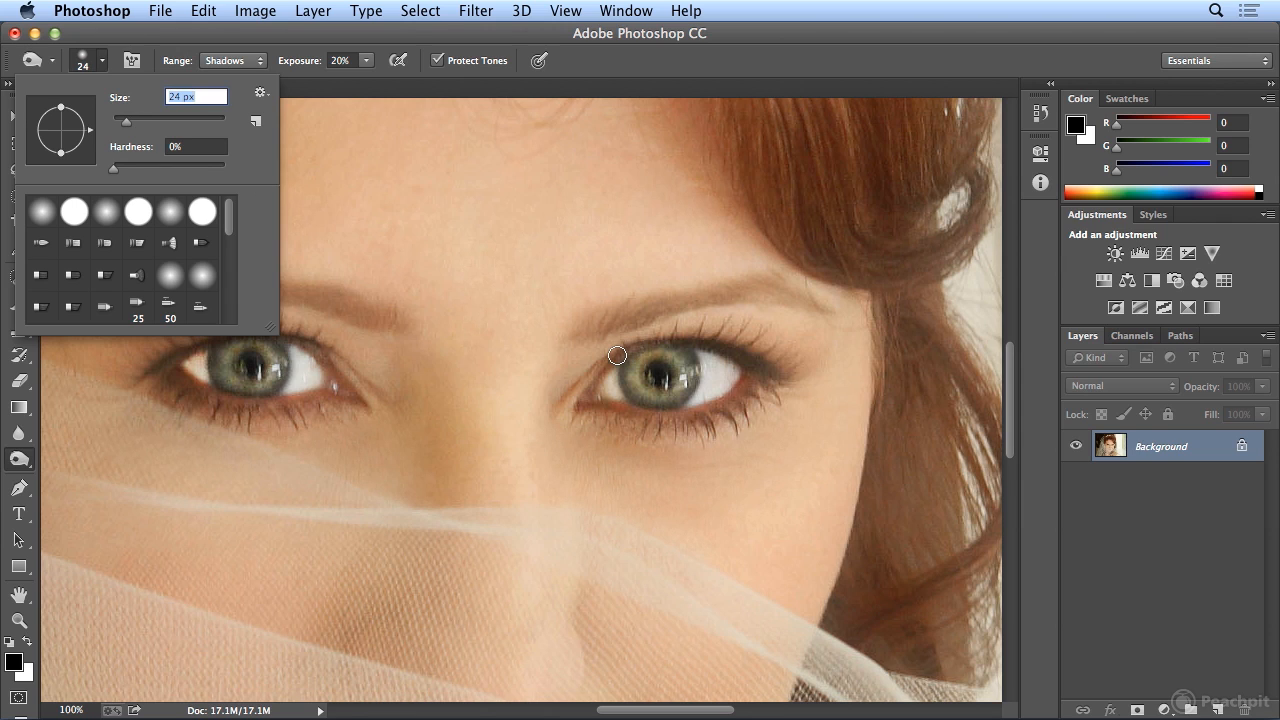
mouse_move(601, 374)
left_mouse_down()
mouse_move(628, 342)
mouse_move(749, 325)
mouse_move(770, 337)
mouse_move(715, 331)
mouse_move(776, 370)
mouse_move(715, 343)
mouse_move(781, 377)
mouse_move(766, 374)
mouse_move(750, 396)
left_mouse_up()
mouse_move(595, 421)
left_mouse_down()
mouse_move(739, 427)
mouse_move(775, 382)
mouse_move(689, 427)
mouse_move(796, 366)
mouse_move(693, 357)
mouse_move(658, 368)
mouse_move(699, 354)
left_mouse_up()
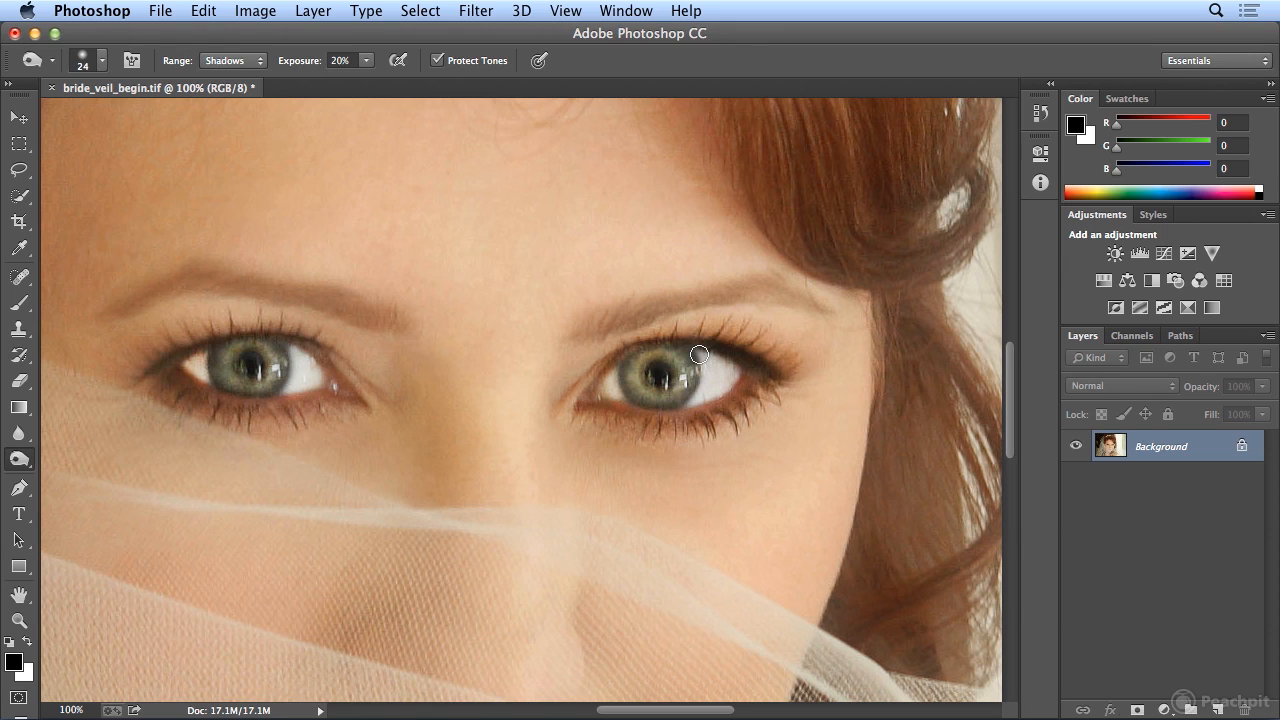
Set the Burn tool's range to Midtones and enlarge its brush to 40 px.
key("super+minus")
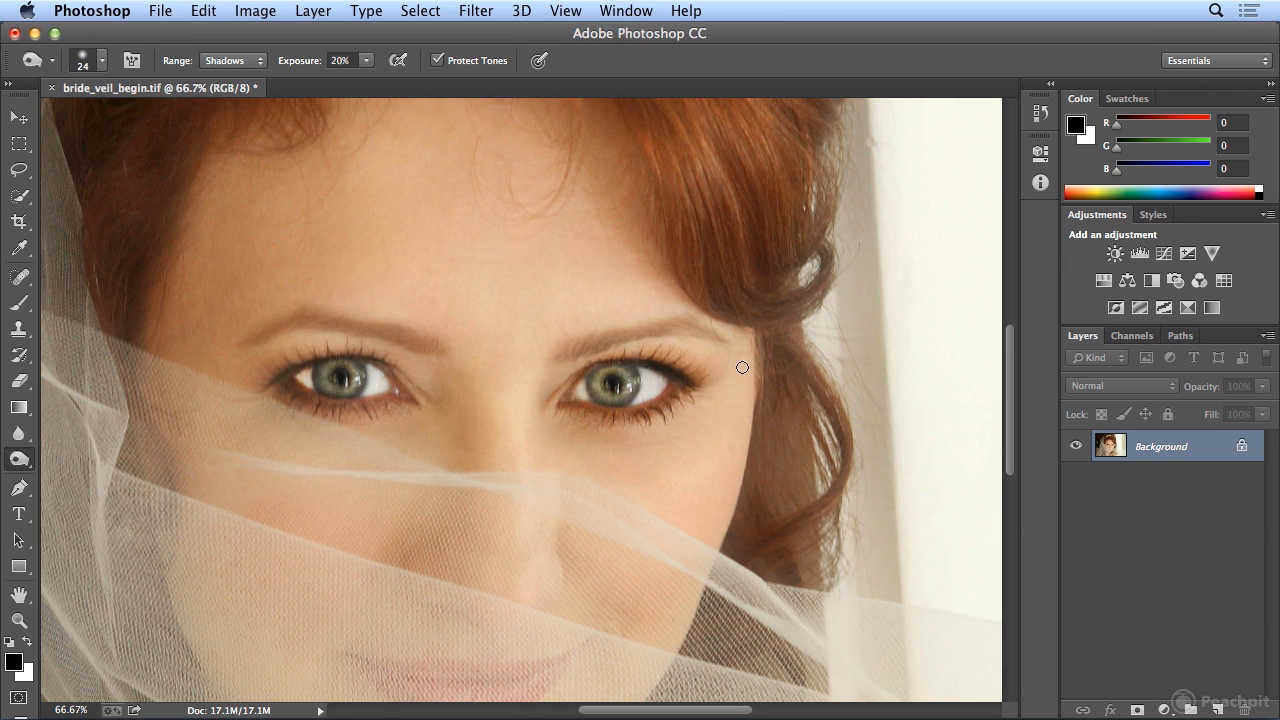
left_click(226, 61)
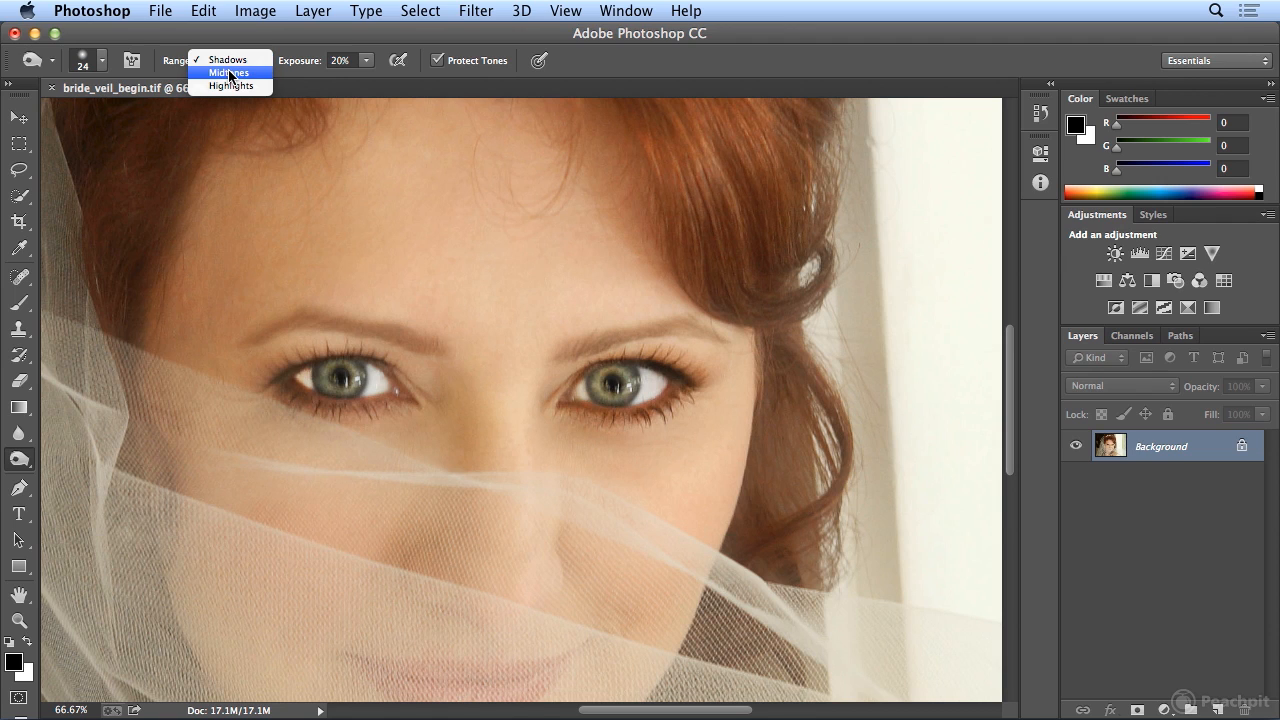
left_click(229, 73)
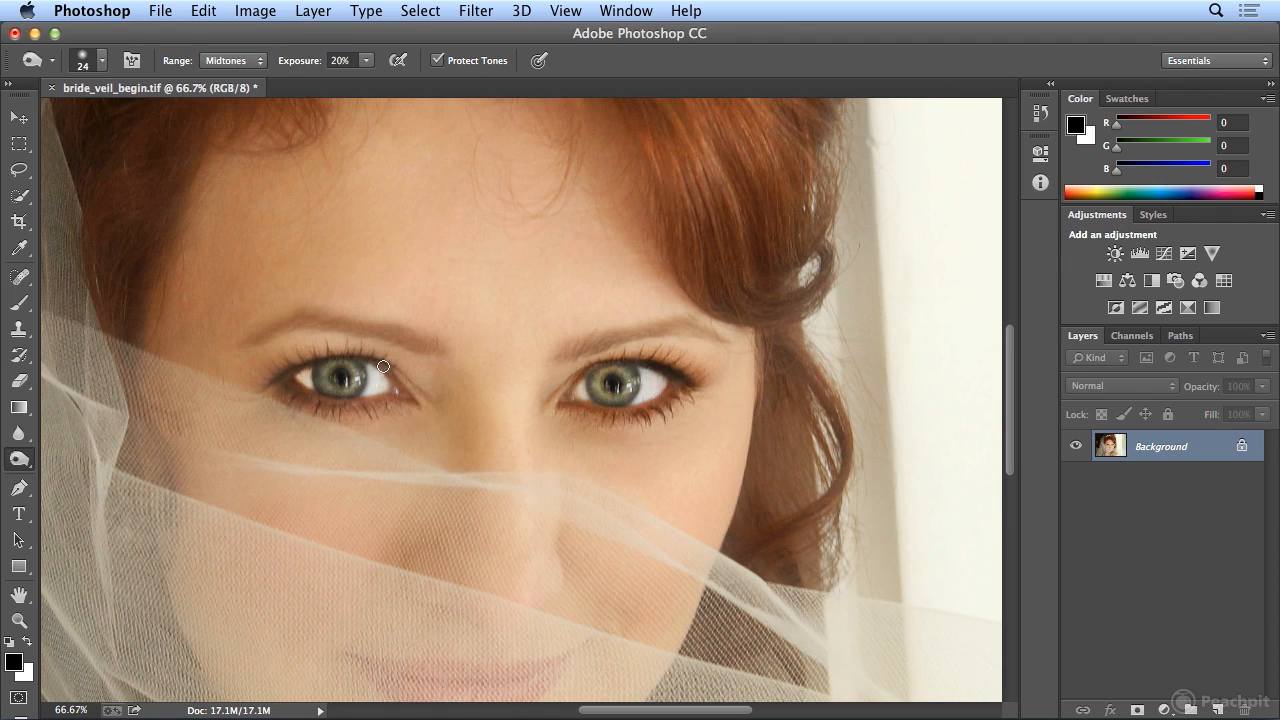
key("bracketright")
key("bracketright")
key("bracketright")
Try to darken the lashes of the left-hand eye with the Burn tool on Midtones, and undo the stroke.
mouse_move(390, 365)
left_mouse_down()
mouse_move(307, 350)
mouse_move(258, 380)
left_mouse_up()
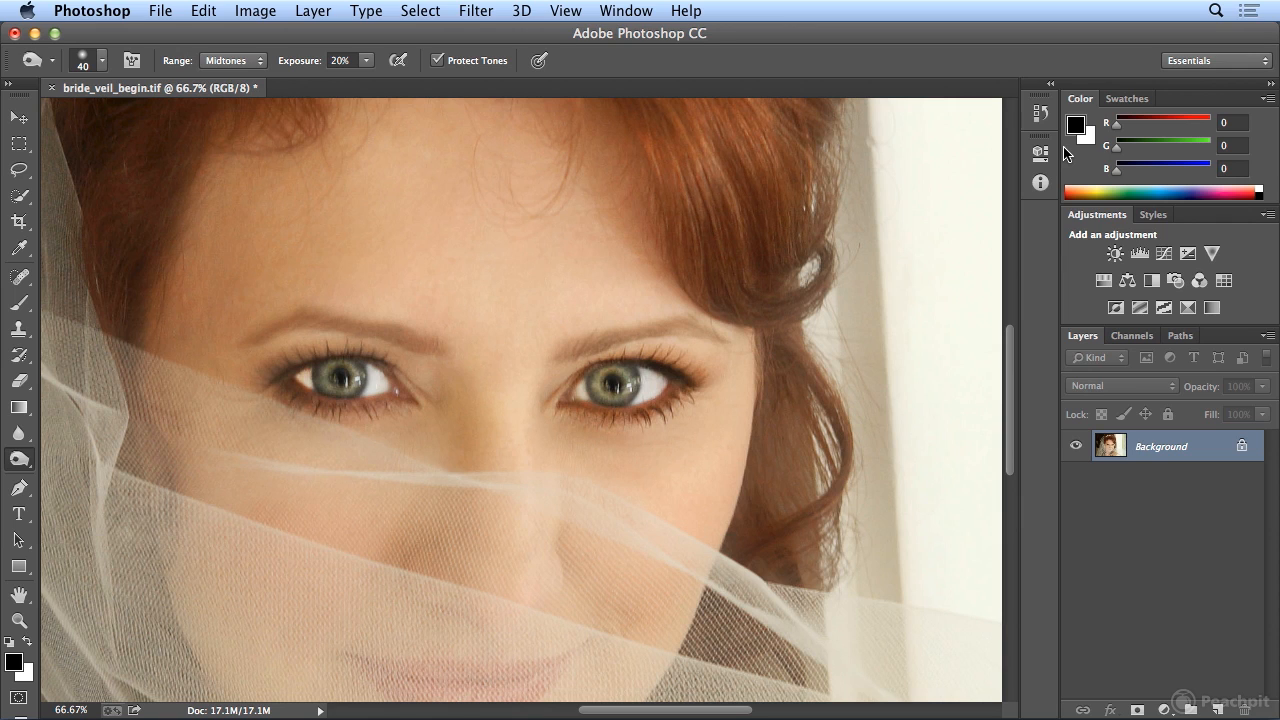
left_click(1041, 183)
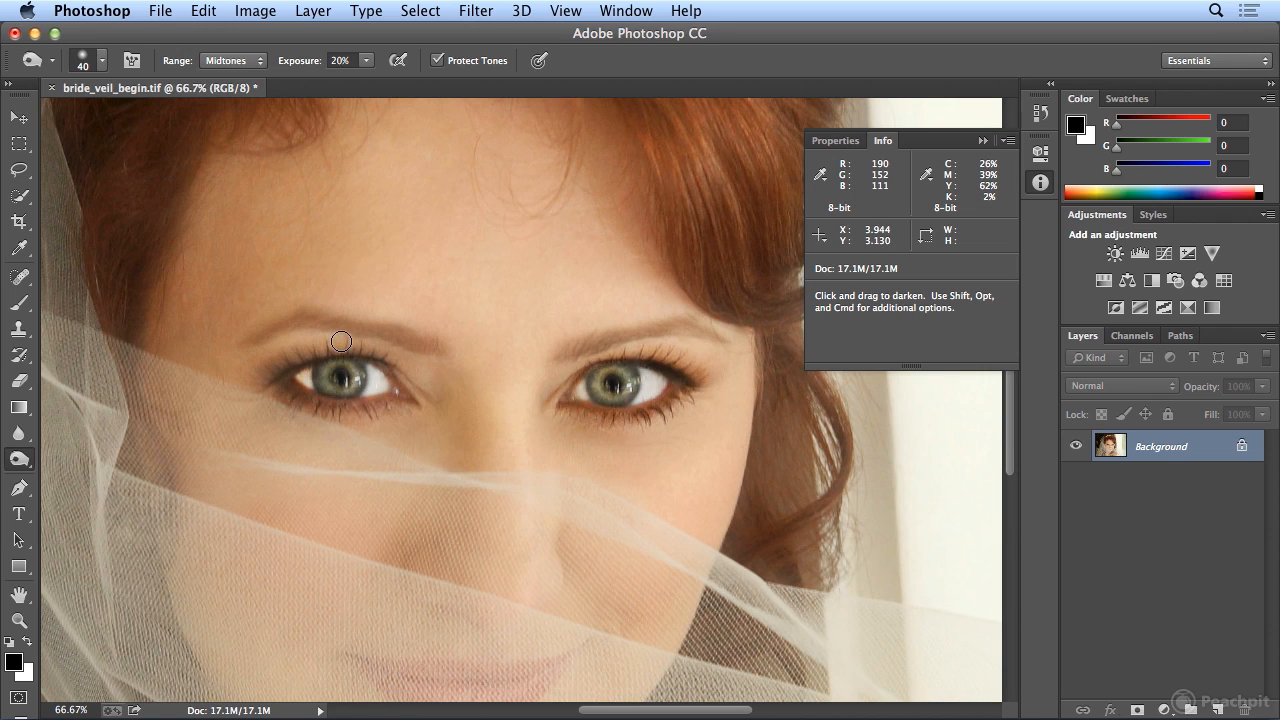
left_click(1040, 182)
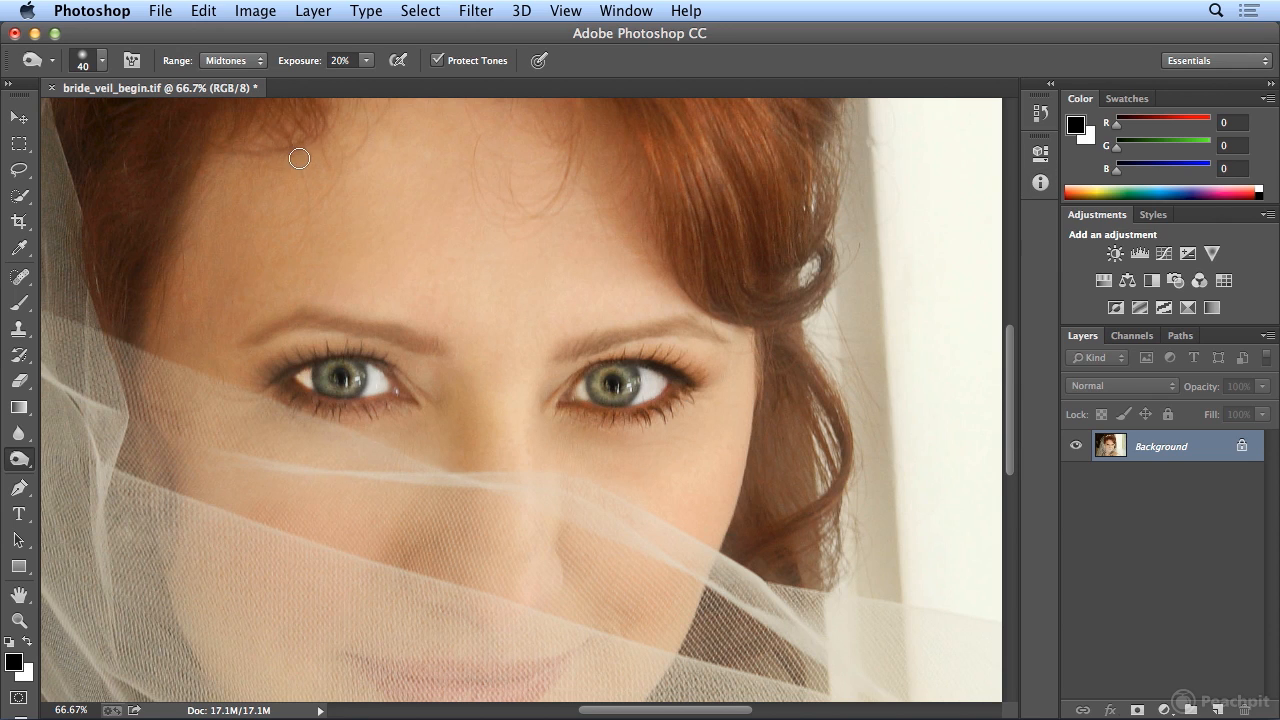
left_click(205, 11)
left_click(215, 35)
Set the Burn range to Shadows and darken the lashes around the left-hand eye.
left_click(225, 60)
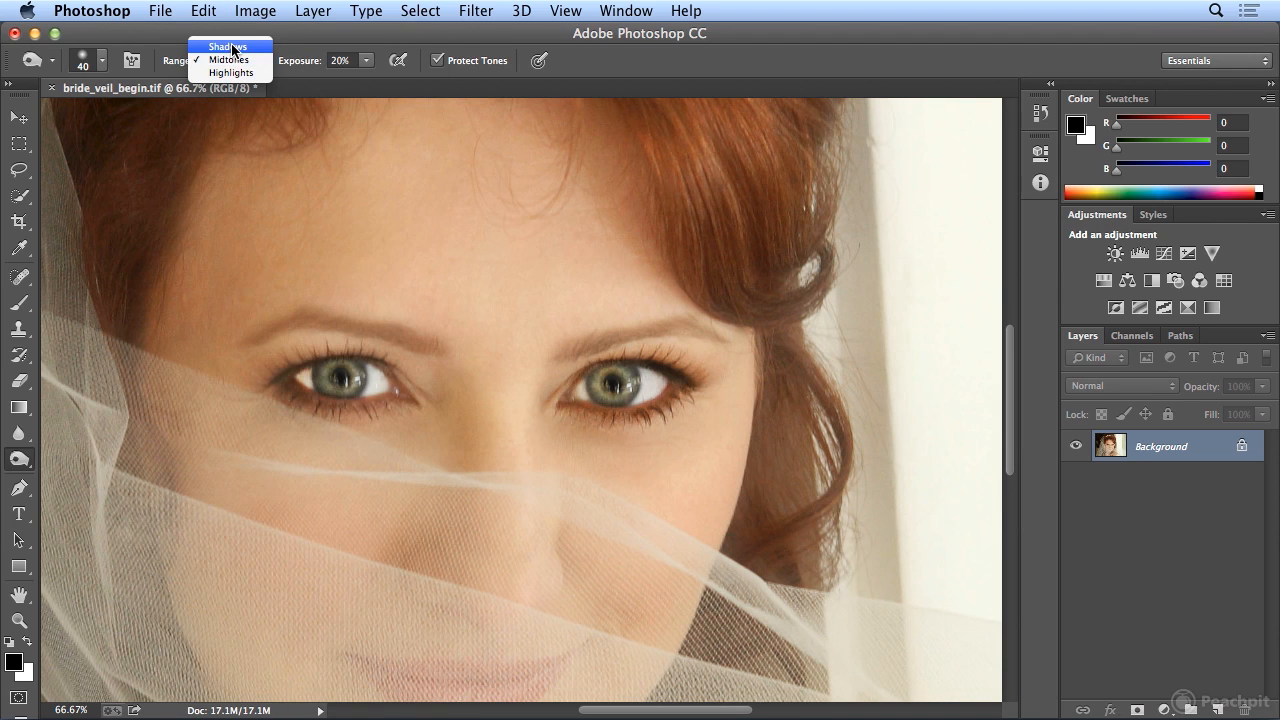
left_click(232, 43)
mouse_move(401, 374)
left_mouse_down()
mouse_move(362, 348)
mouse_move(316, 351)
mouse_move(266, 386)
mouse_move(300, 360)
mouse_move(287, 352)
mouse_move(258, 374)
mouse_move(399, 366)
left_mouse_up()
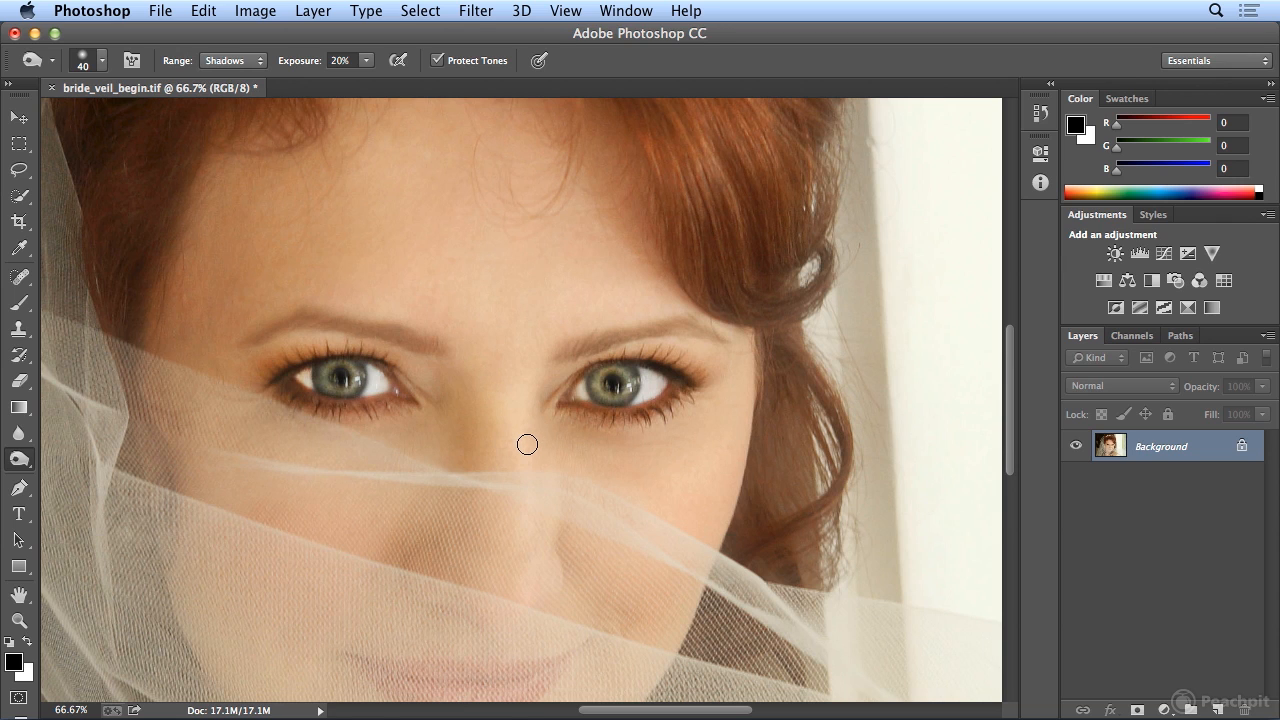
Undo the last Burn stroke and darken the left-hand eye's lashes again at 10% exposure.
left_click(206, 11)
left_click(225, 31)
left_click(367, 63)
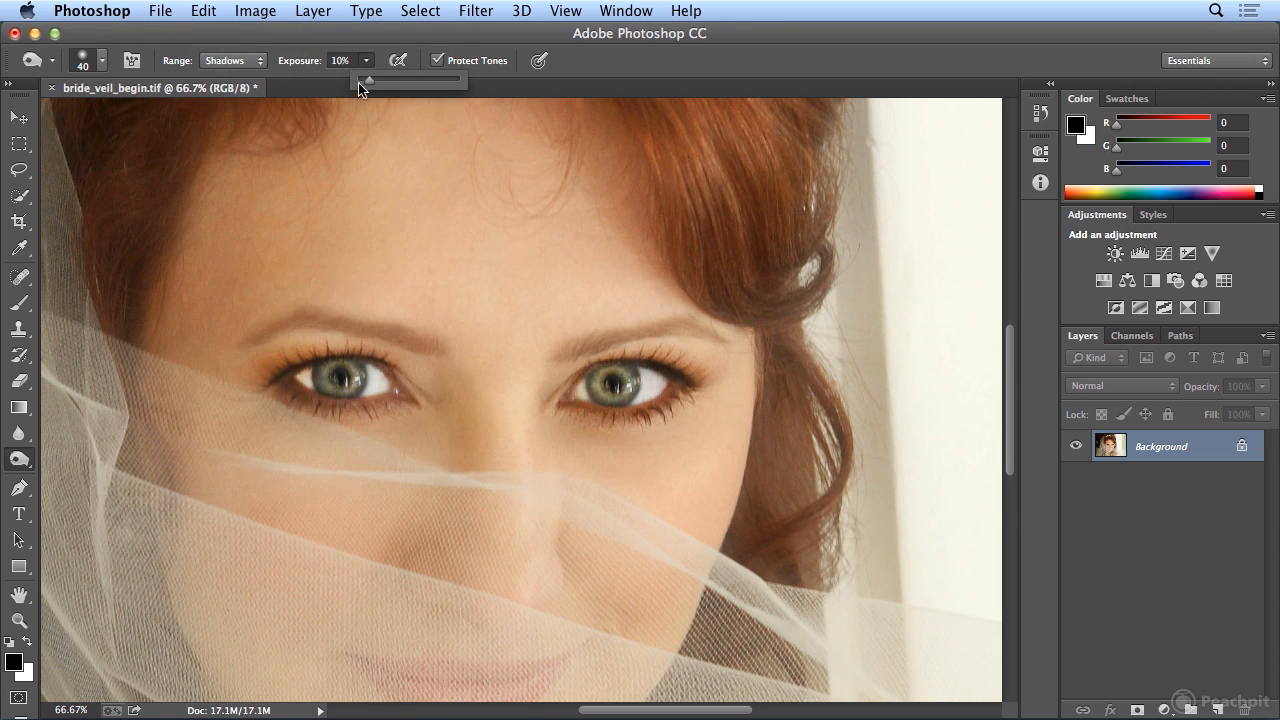
left_click_drag(367, 84, 369, 84)
left_click_drag(397, 407, 266, 388)
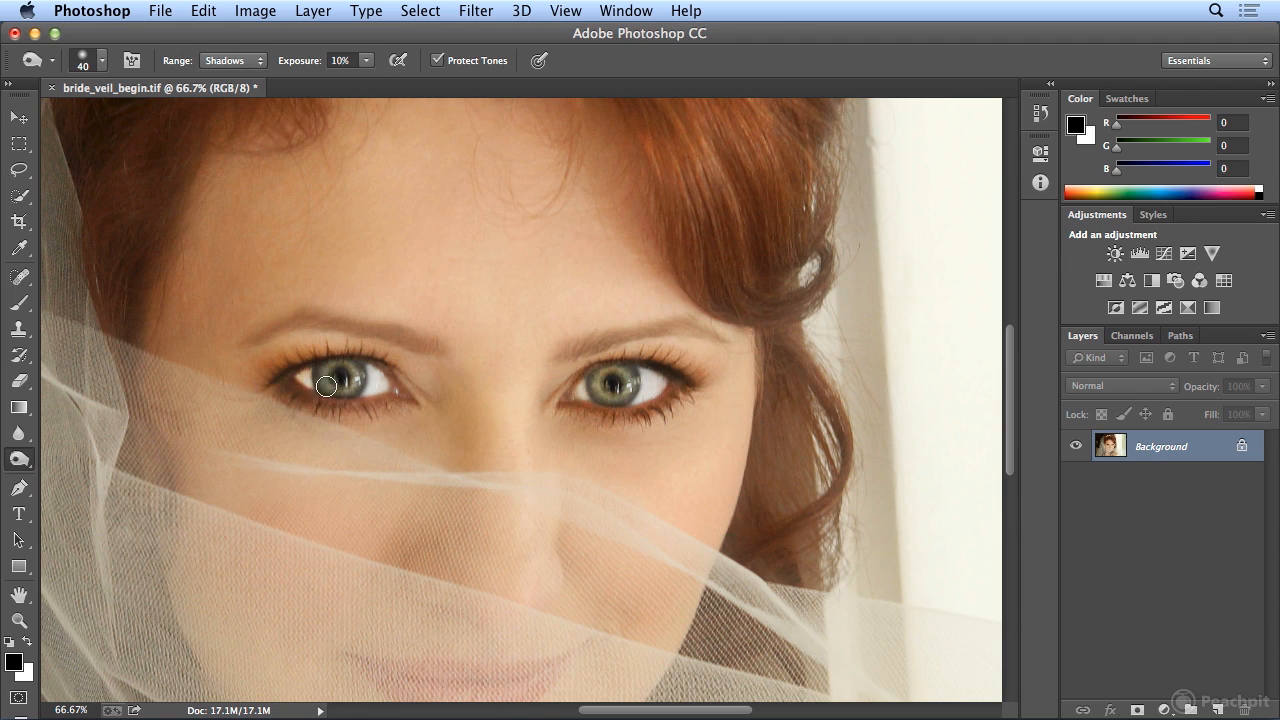
Compare the whole photo in its original bride_veil_begin.tif snapshot with the latest Burn state in the history.
key("super+0")
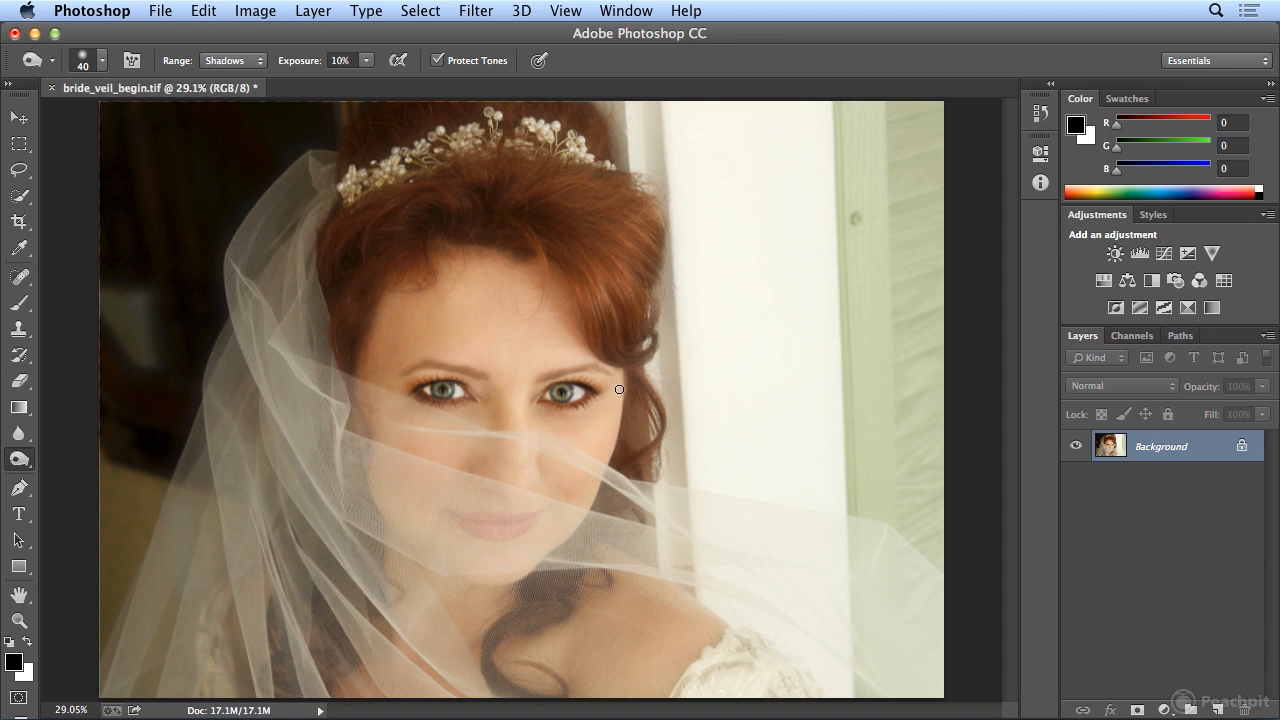
left_click(1040, 114)
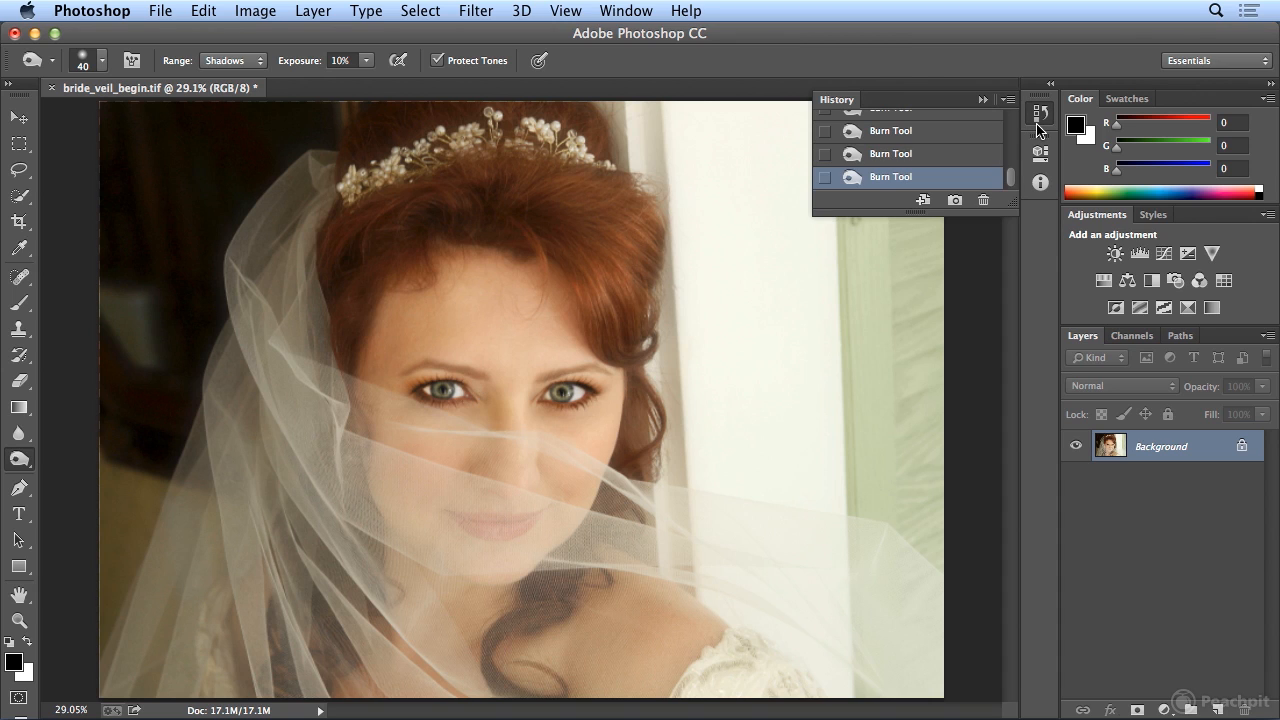
left_click_drag(973, 221, 970, 652)
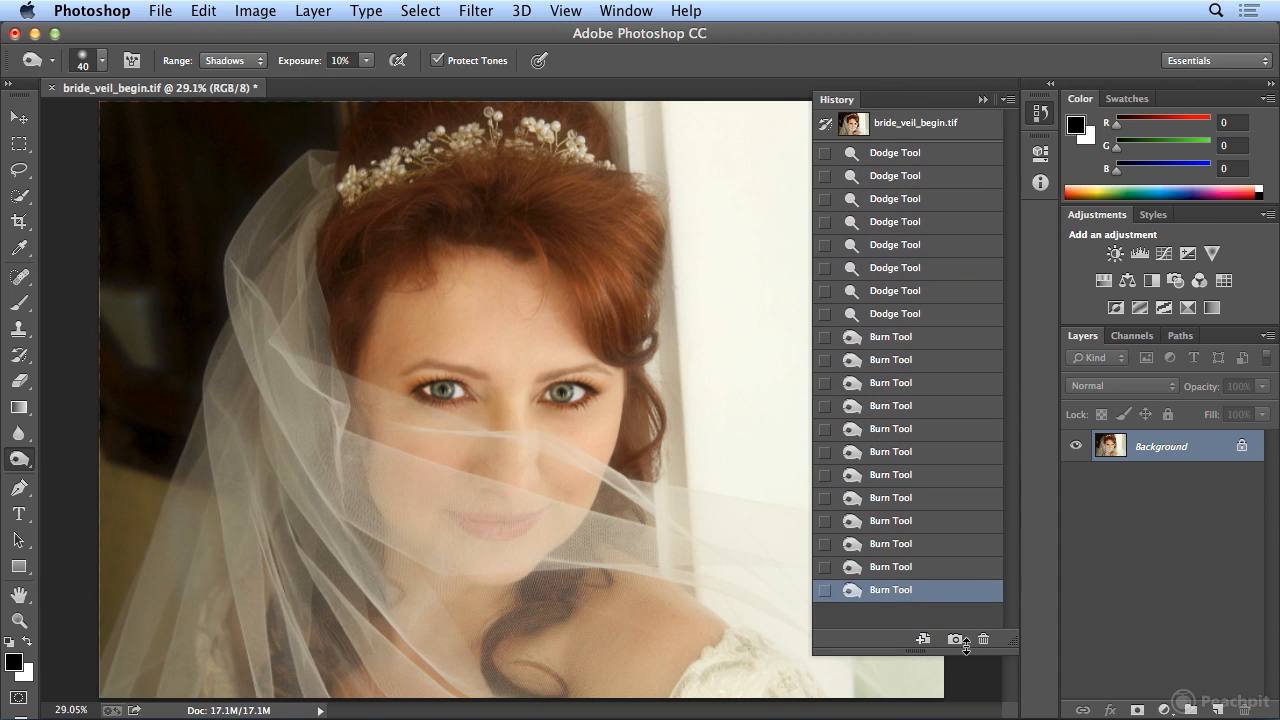
left_click(892, 127)
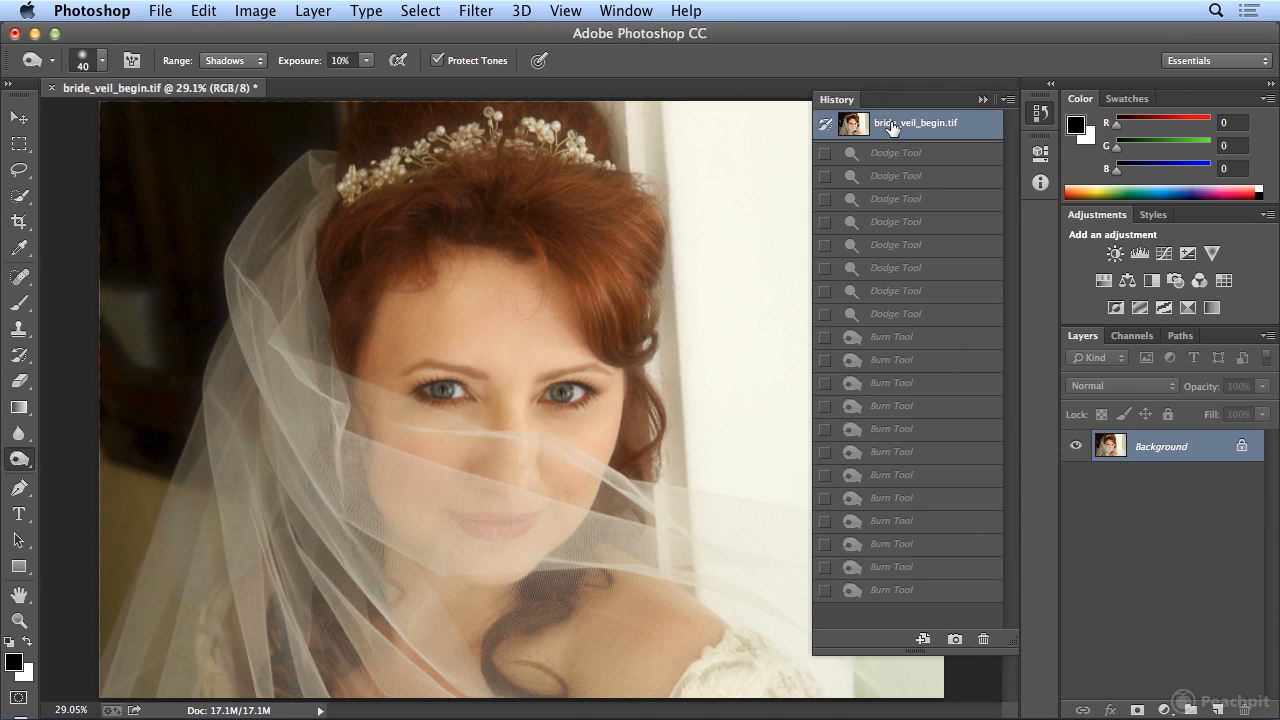
left_click(909, 598)
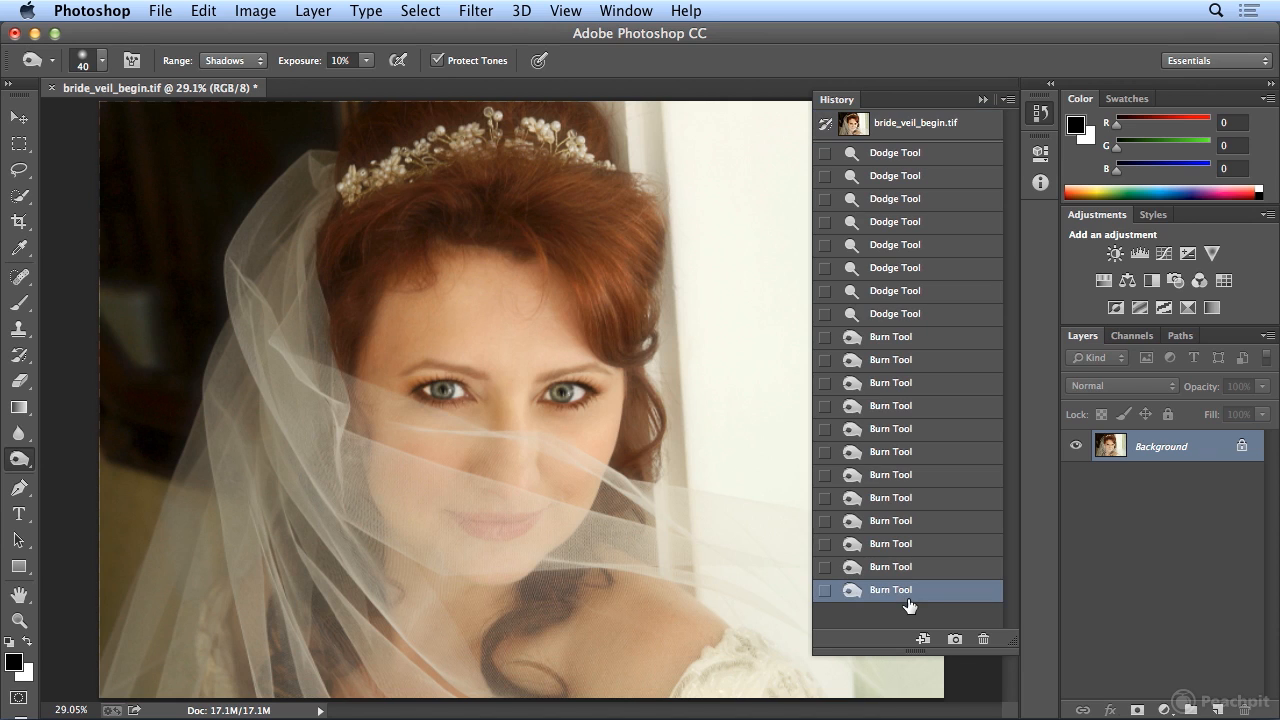
left_click(922, 126)
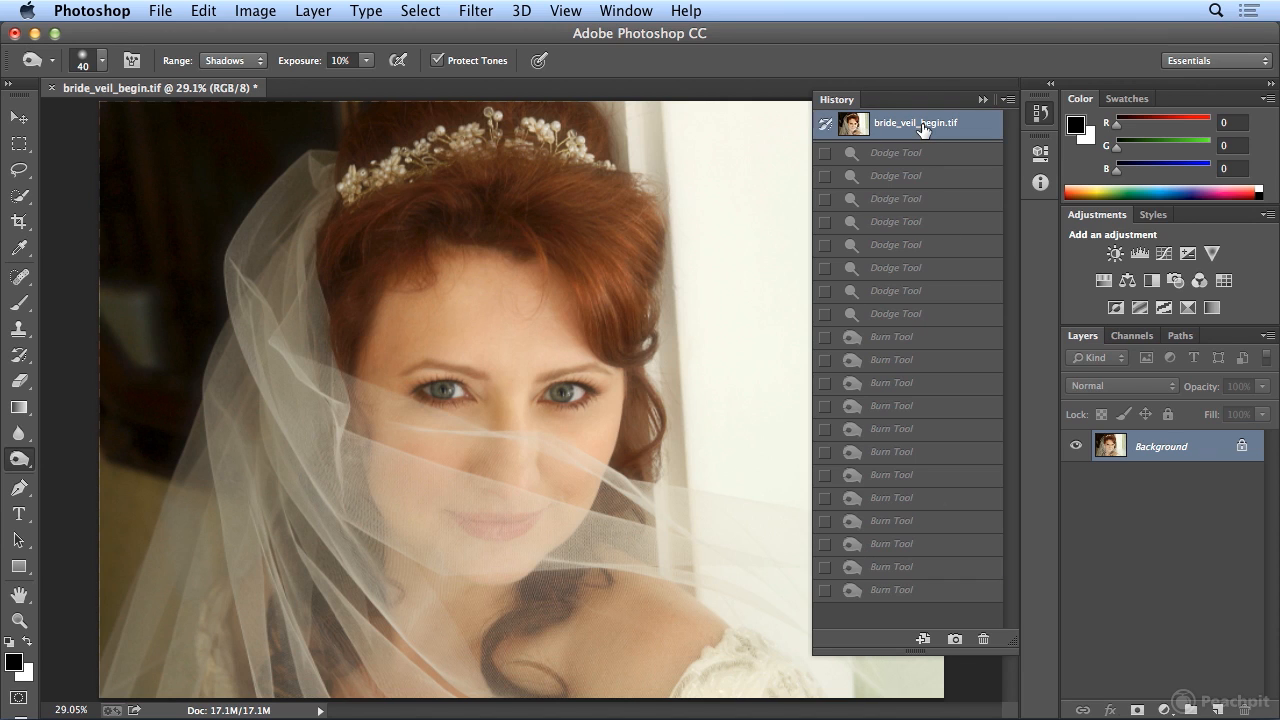
left_click(906, 592)
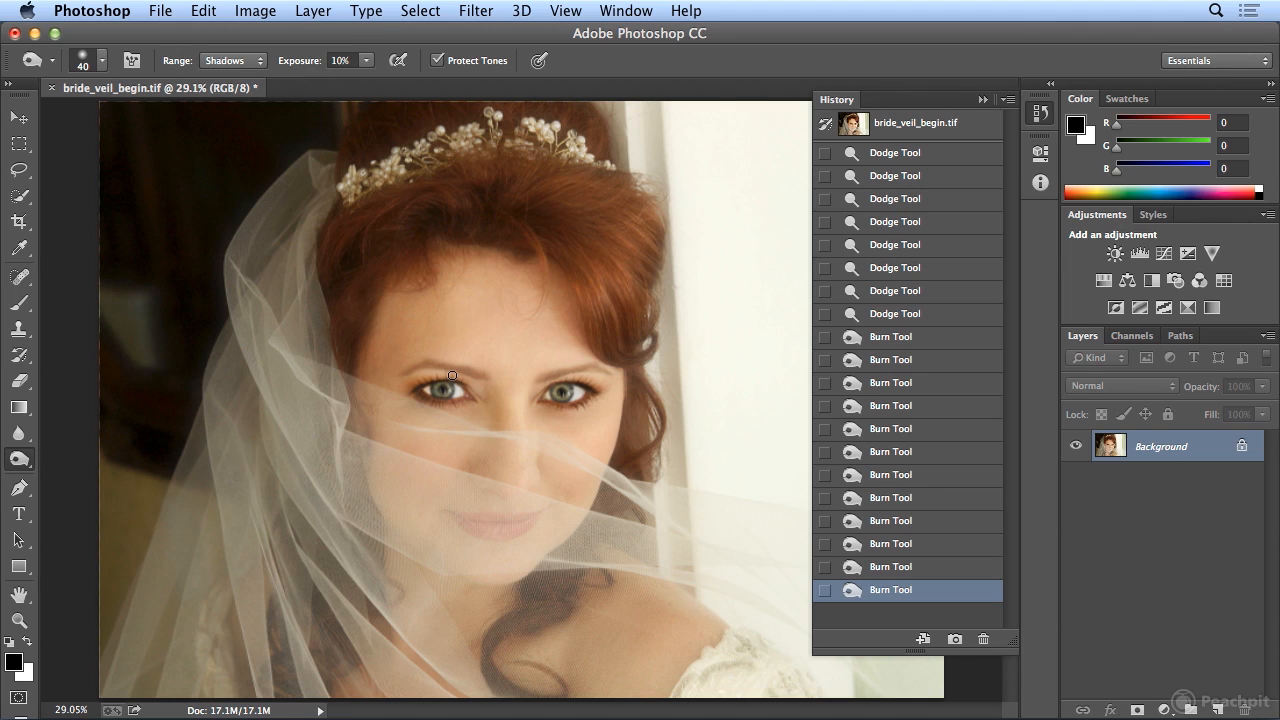
Try darkening the edges of both irises using the Burn tool with a 10 px brush.
scroll(452, 375, "up", 5)
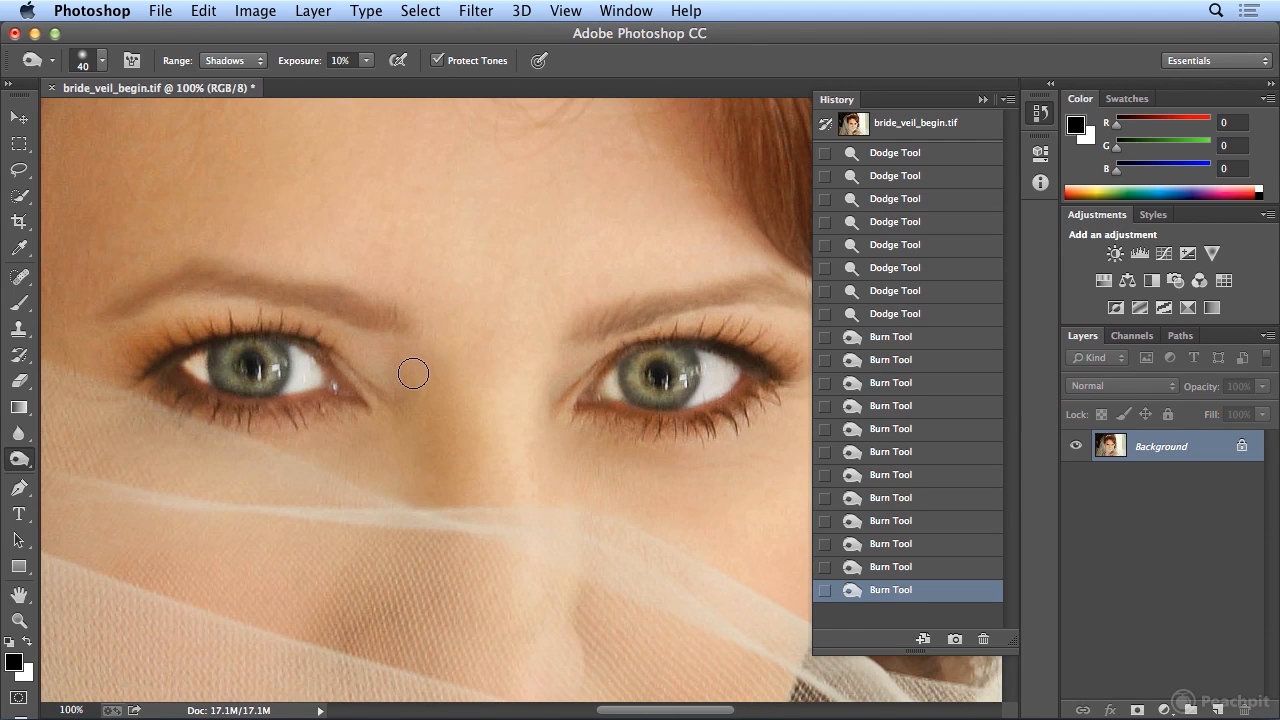
key("bracketleft")
key("bracketleft")
key("bracketleft")
key("bracketleft")
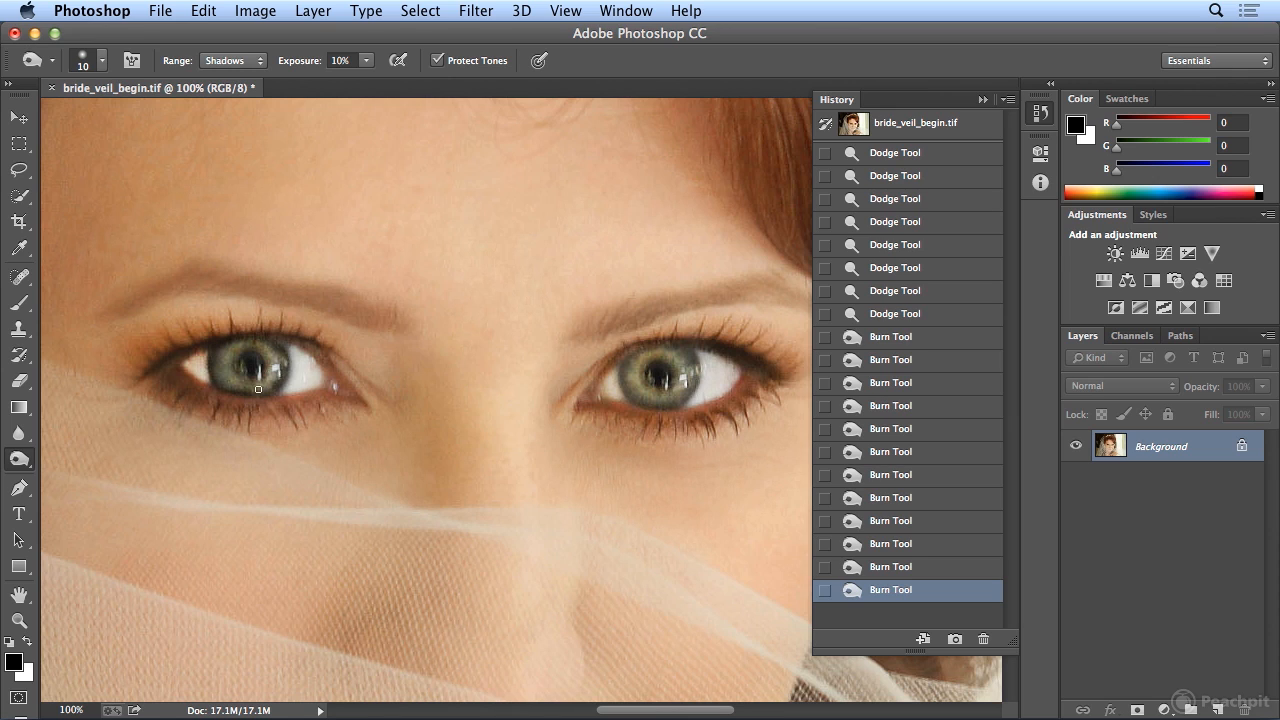
left_click_drag(214, 365, 215, 381)
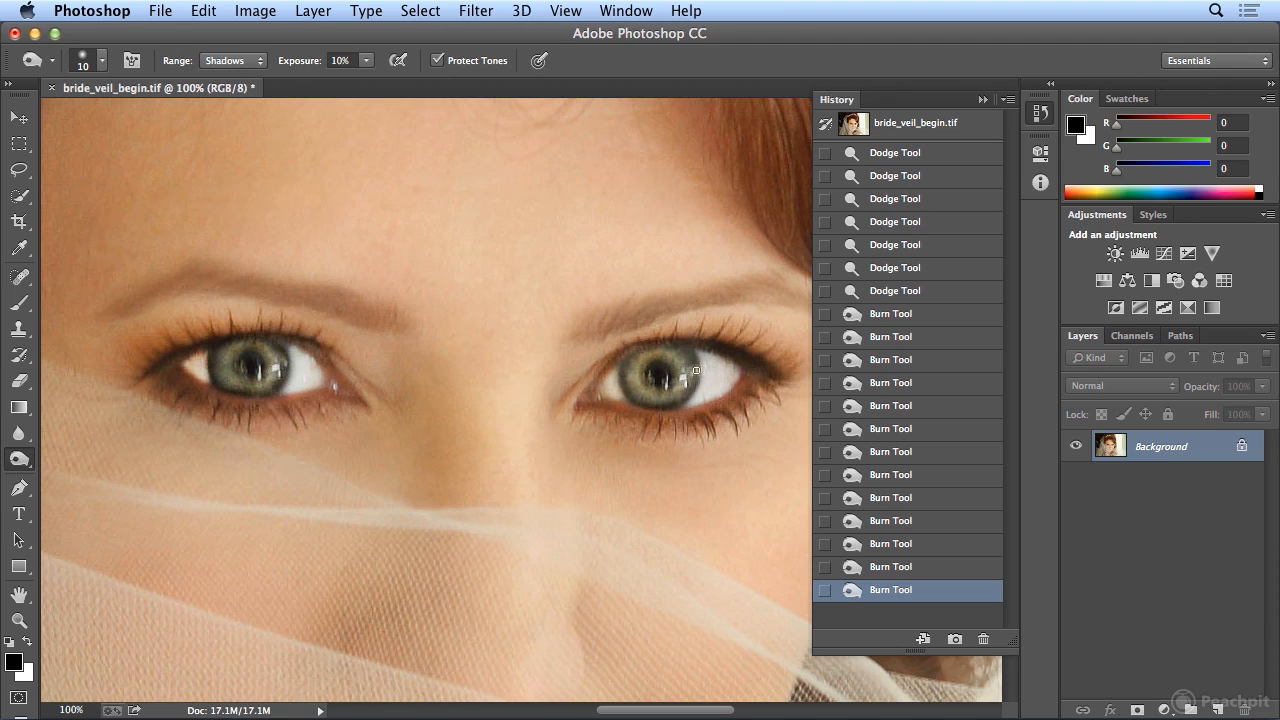
mouse_move(694, 364)
left_mouse_down()
mouse_move(677, 350)
mouse_move(626, 388)
mouse_move(635, 356)
left_mouse_up()
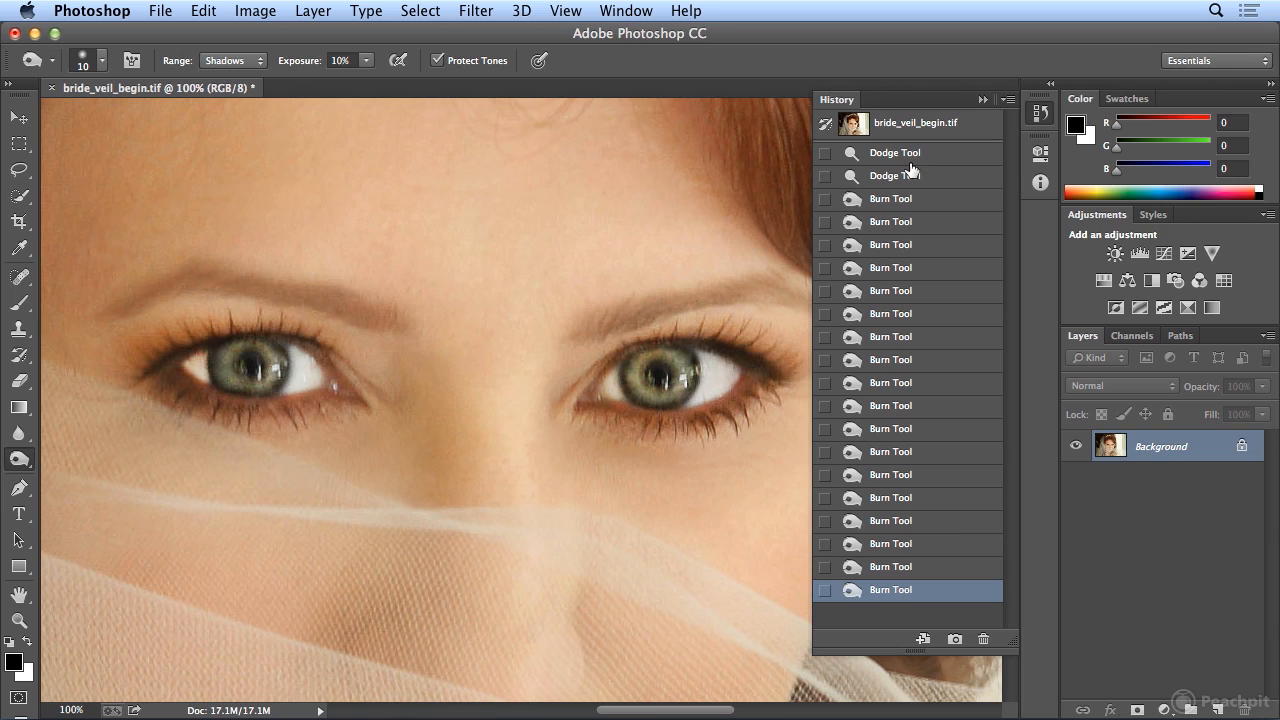
Step through the Burn states in the history to compare the darkening of the lashes and irises.
left_click(893, 199)
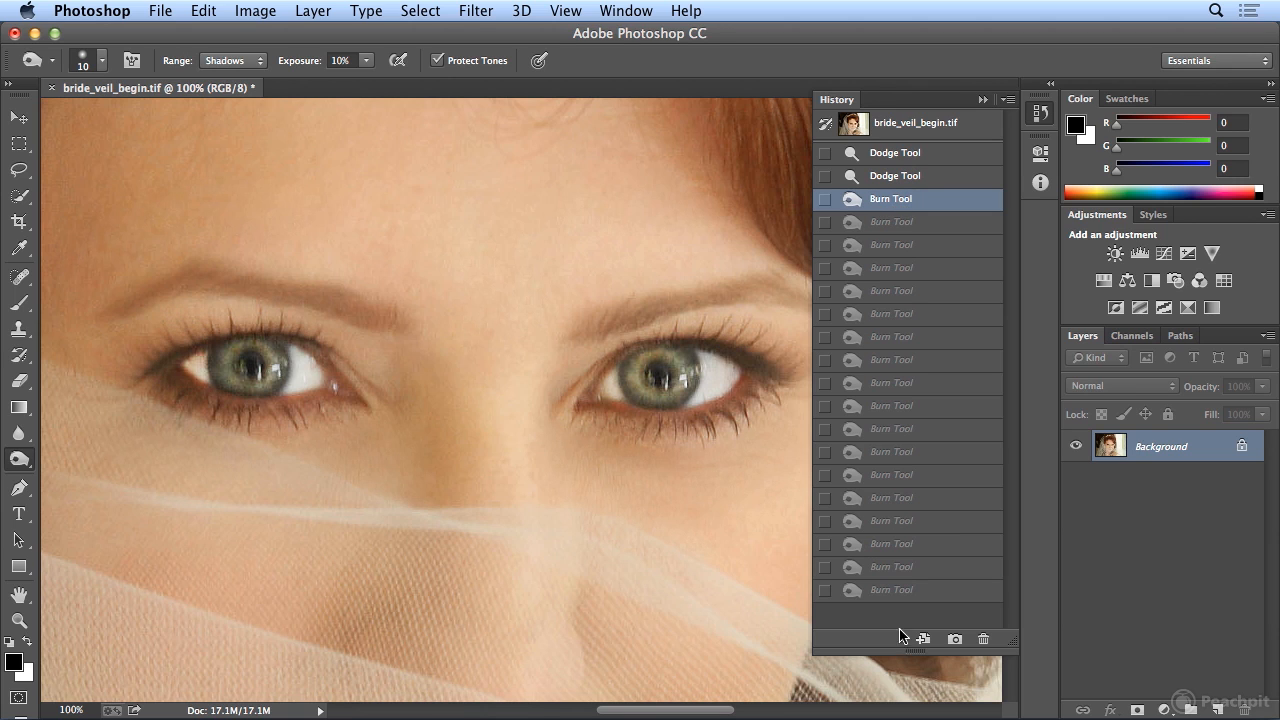
left_click(893, 592)
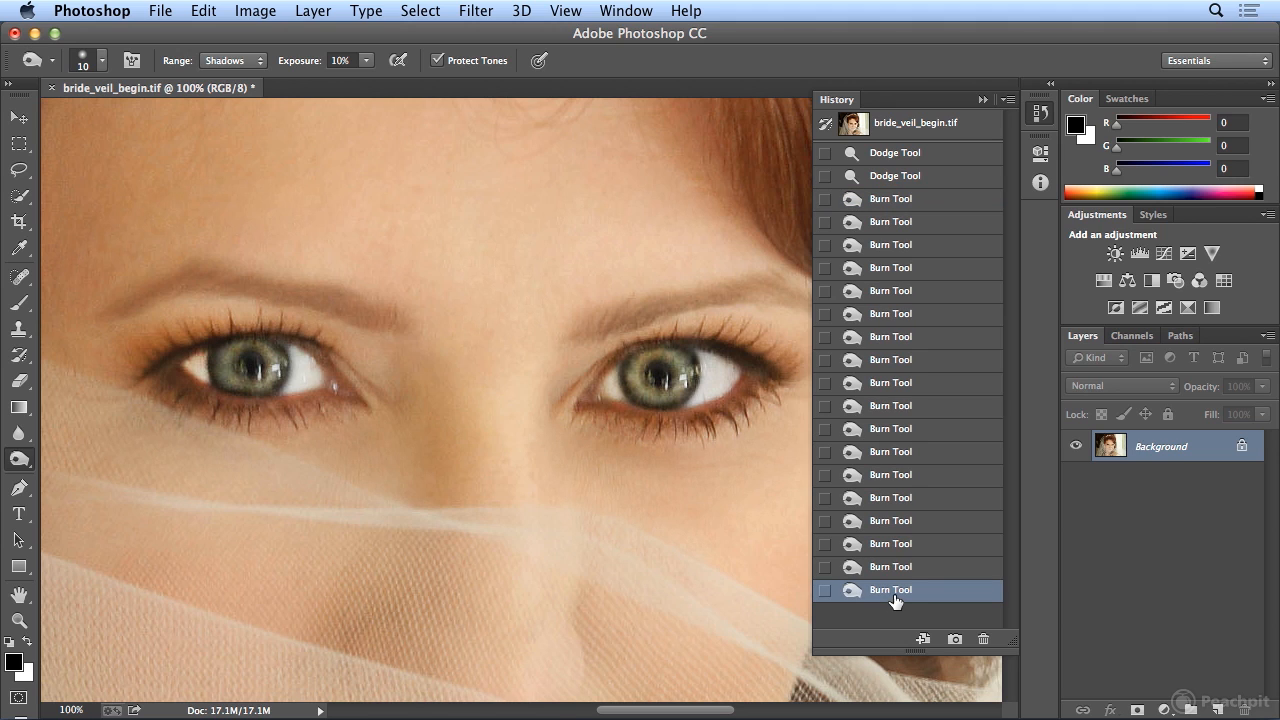
left_click(896, 503)
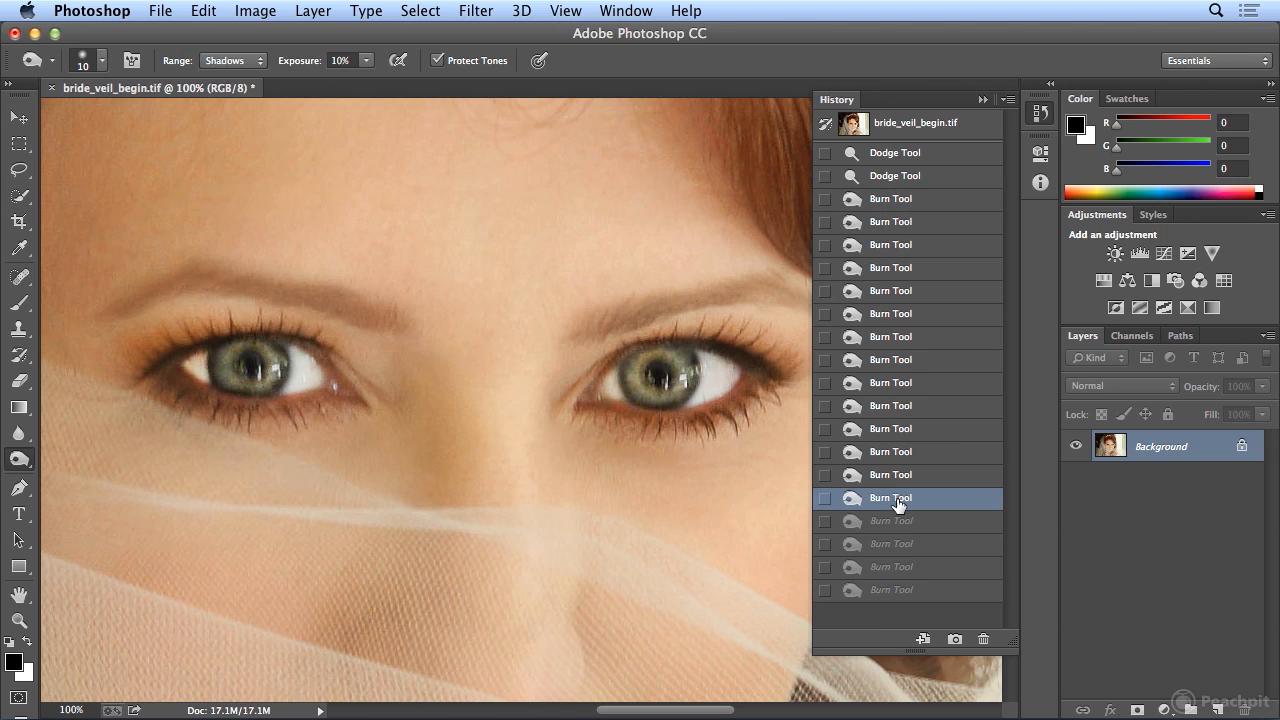
left_click(889, 592)
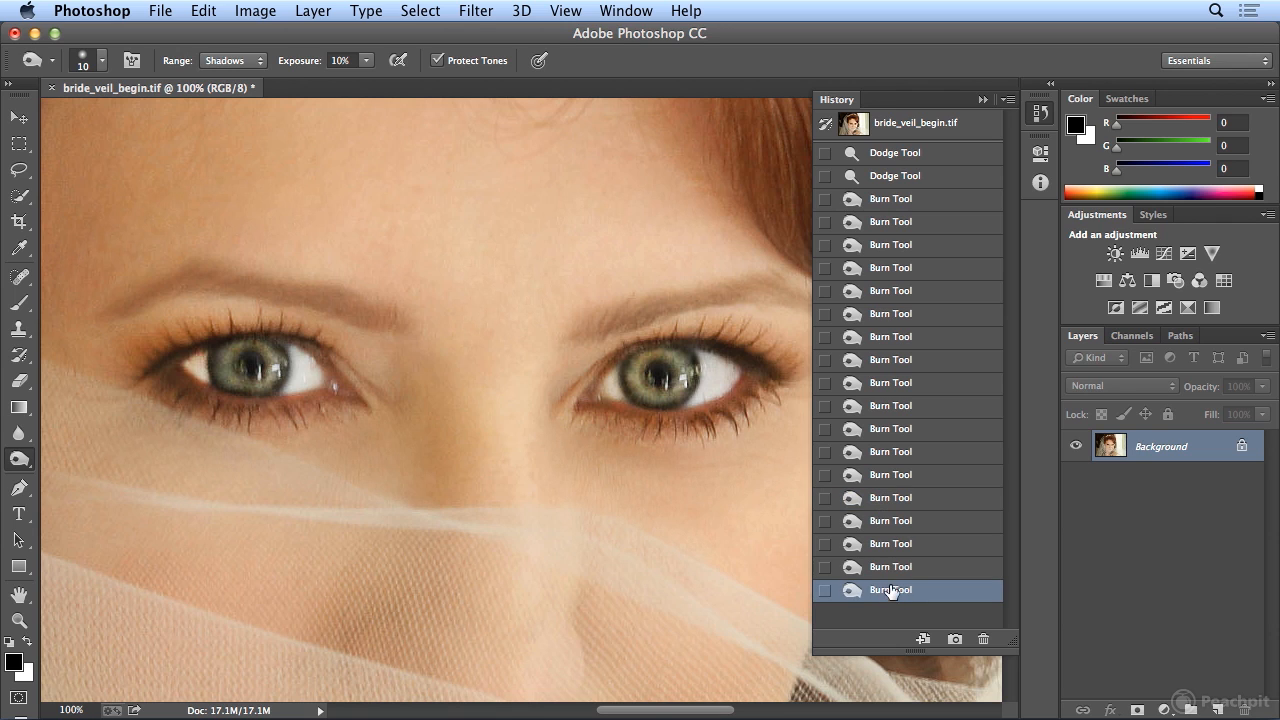
left_click(888, 362)
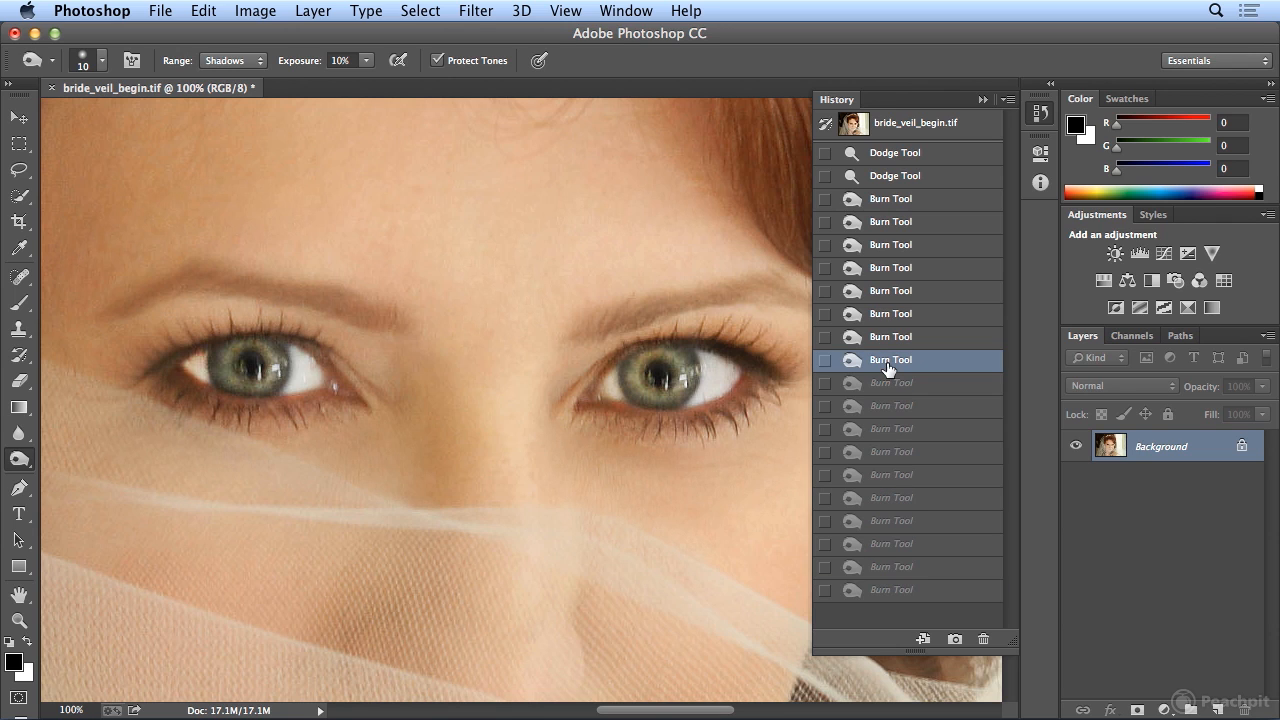
left_click(888, 390)
left_click(888, 410)
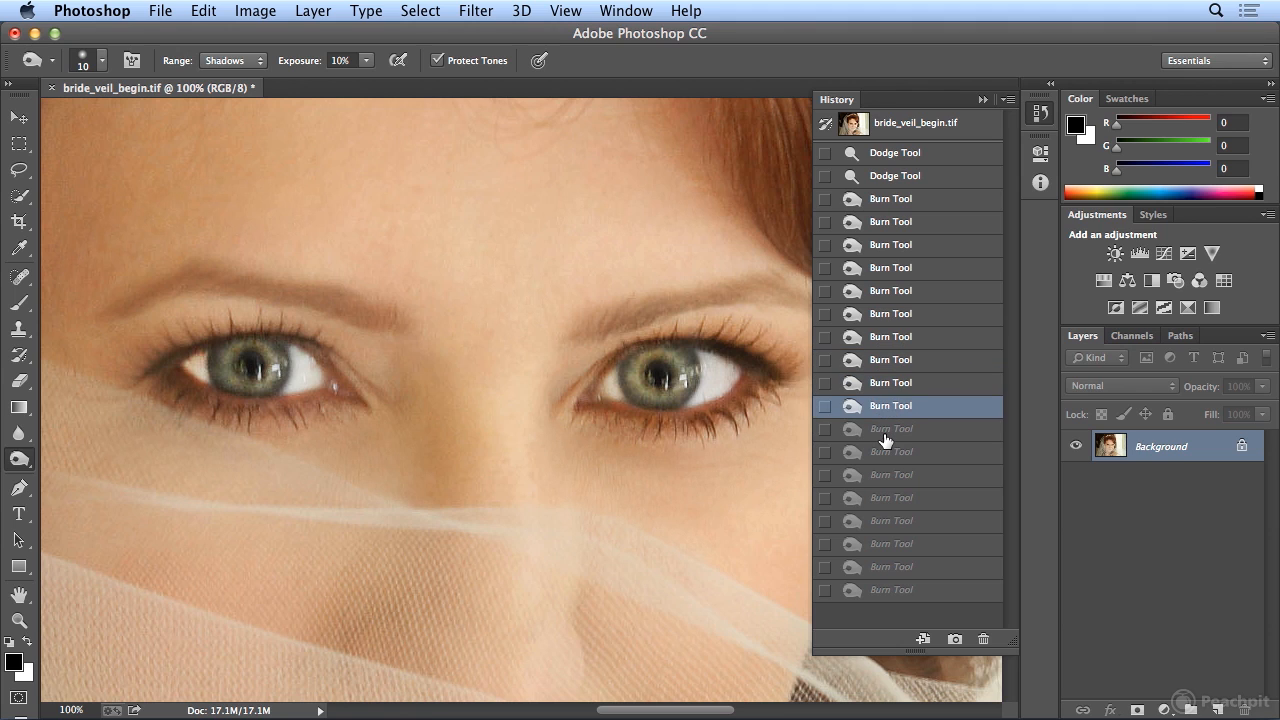
left_click(885, 433)
left_click(885, 456)
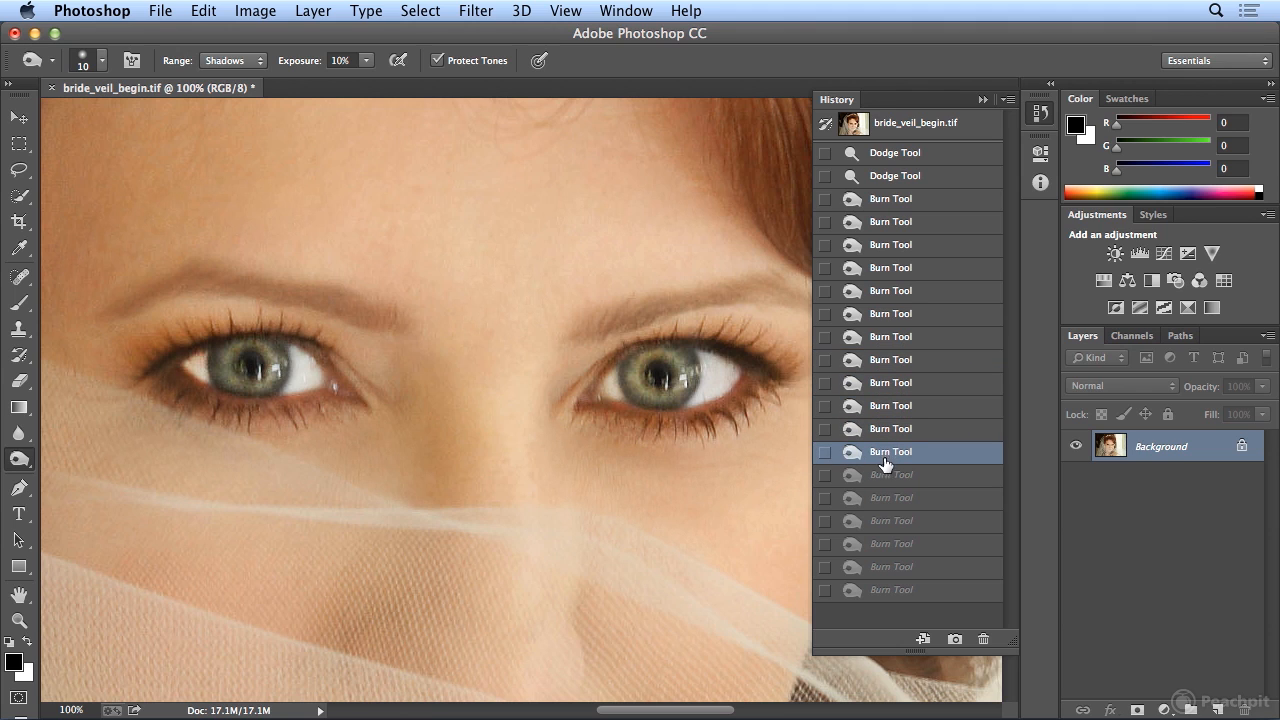
left_click(881, 484)
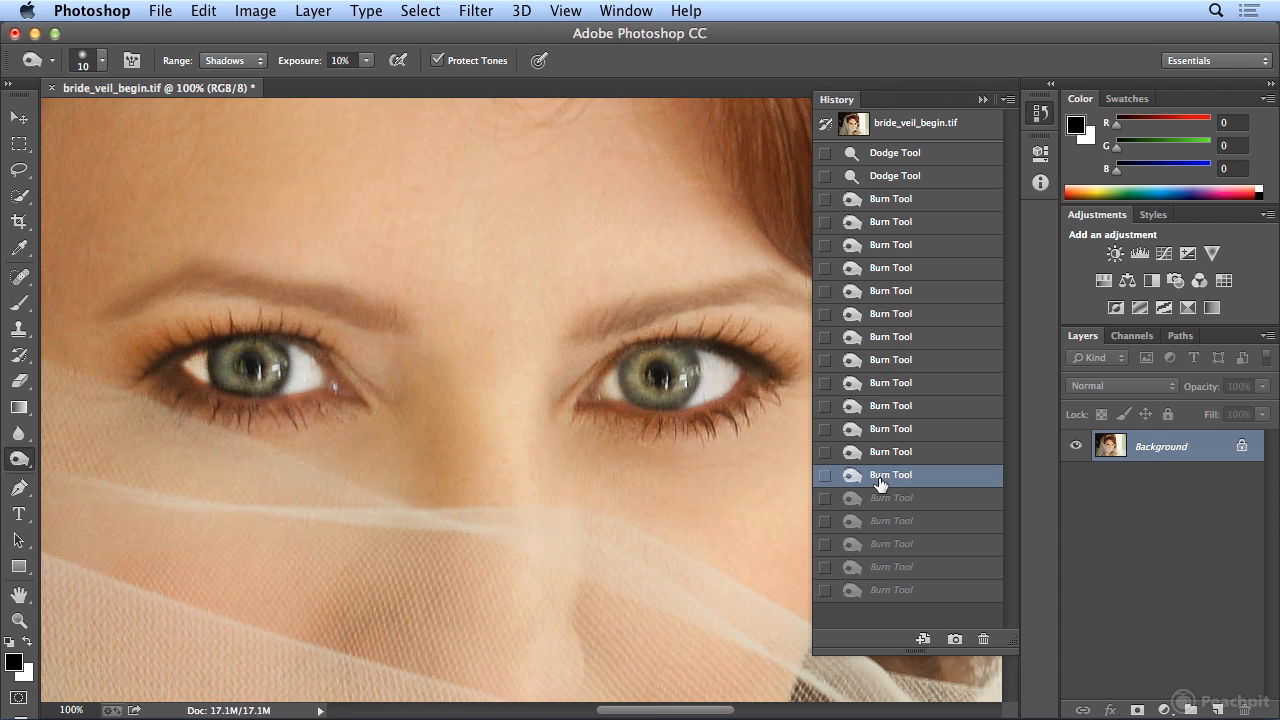
left_click(891, 460)
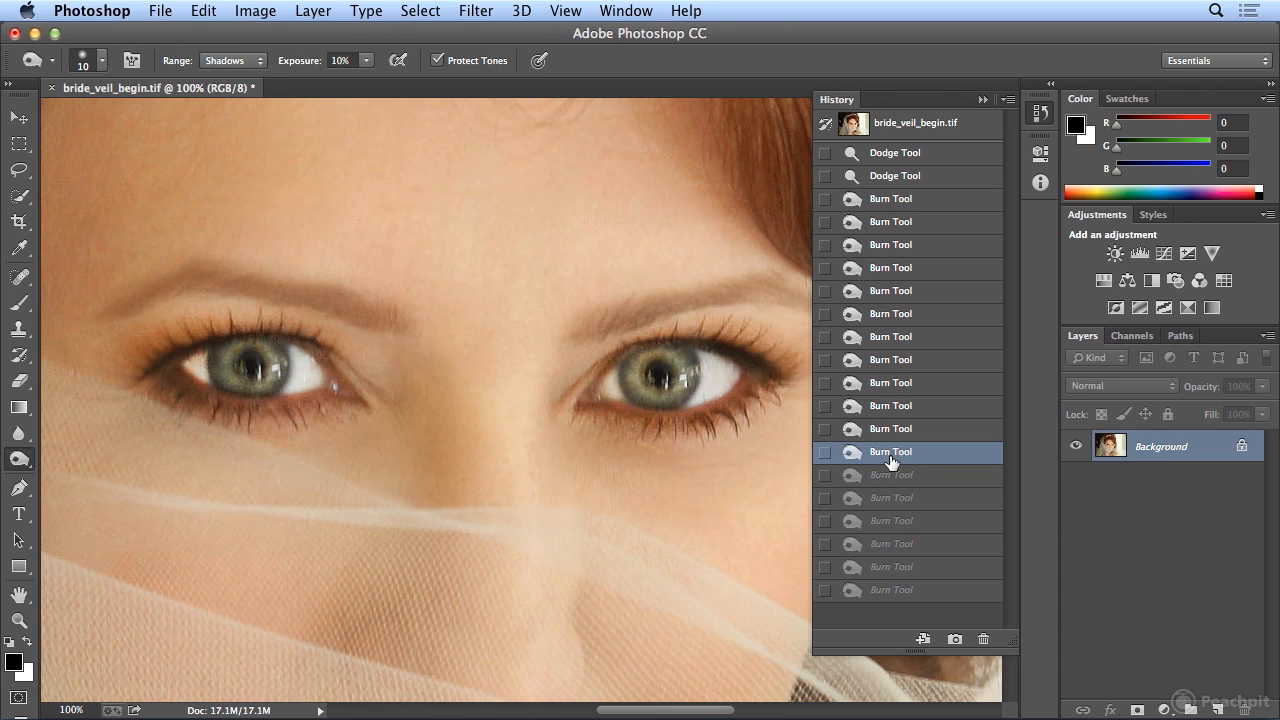
left_click(892, 592)
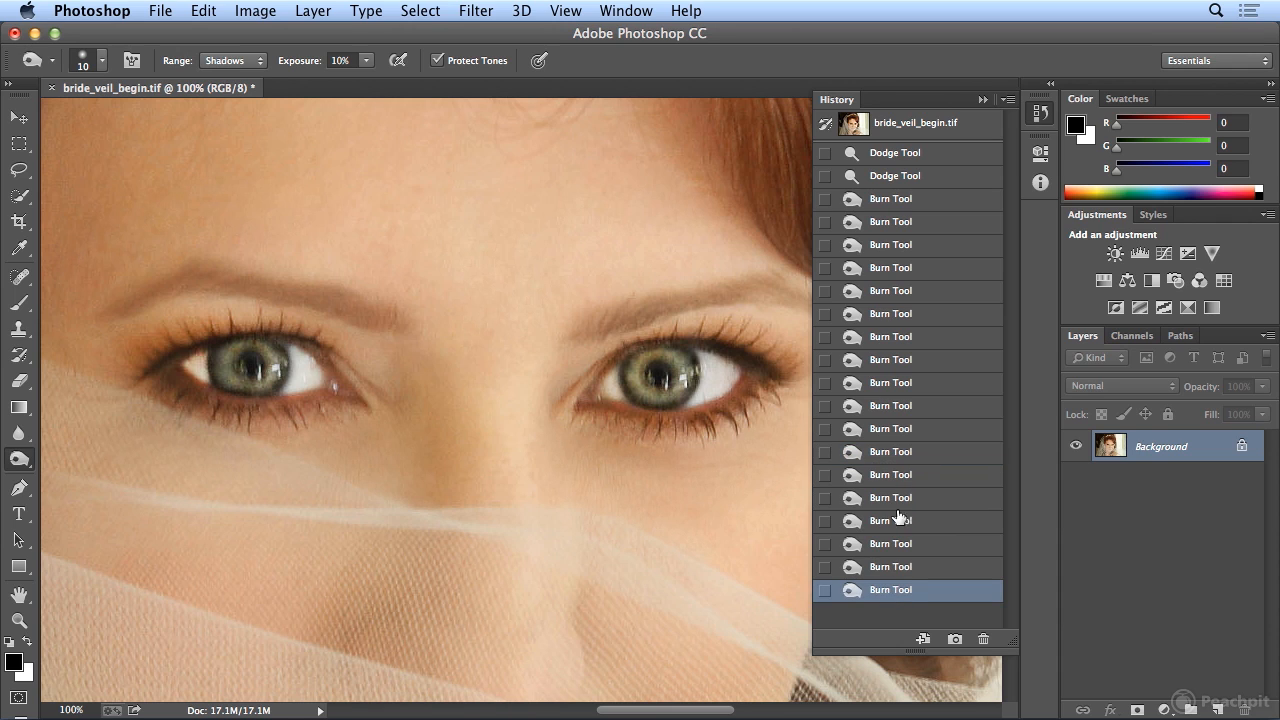
Revert the photo to the history state just before the iris-edge Burn strokes.
left_click(890, 456)
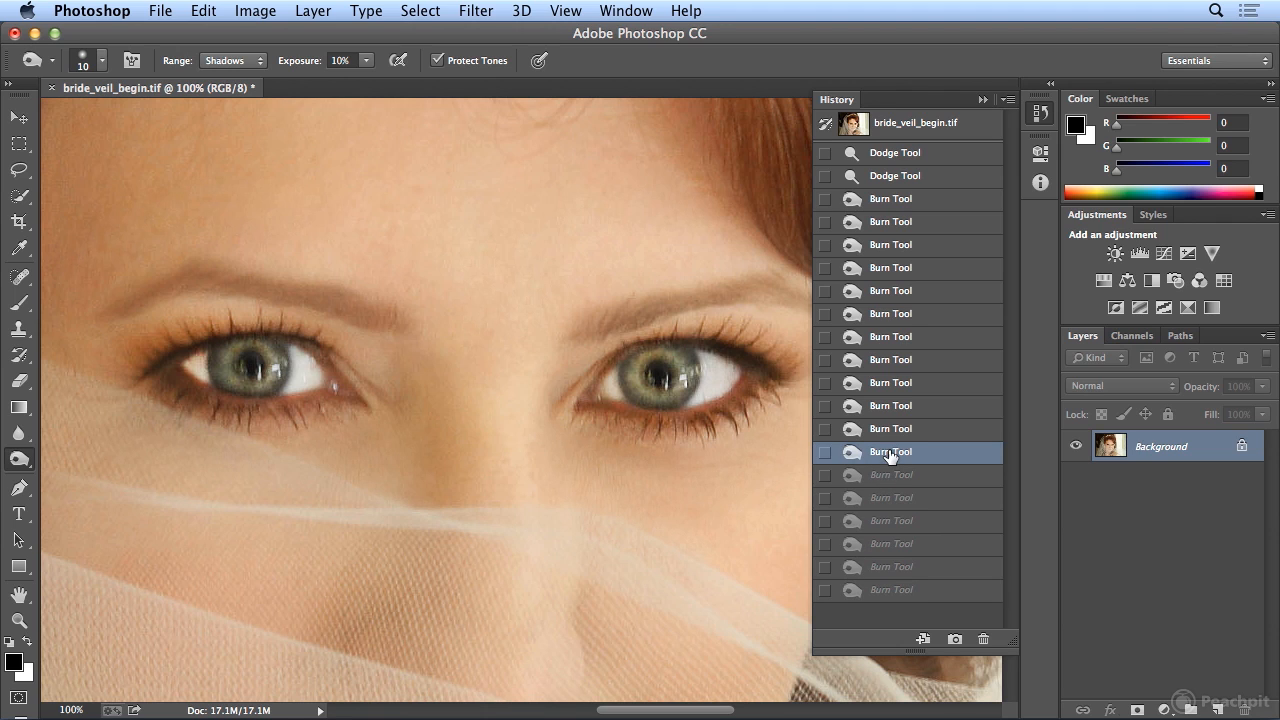
left_click(889, 433)
left_click(888, 453)
left_click(1039, 116)
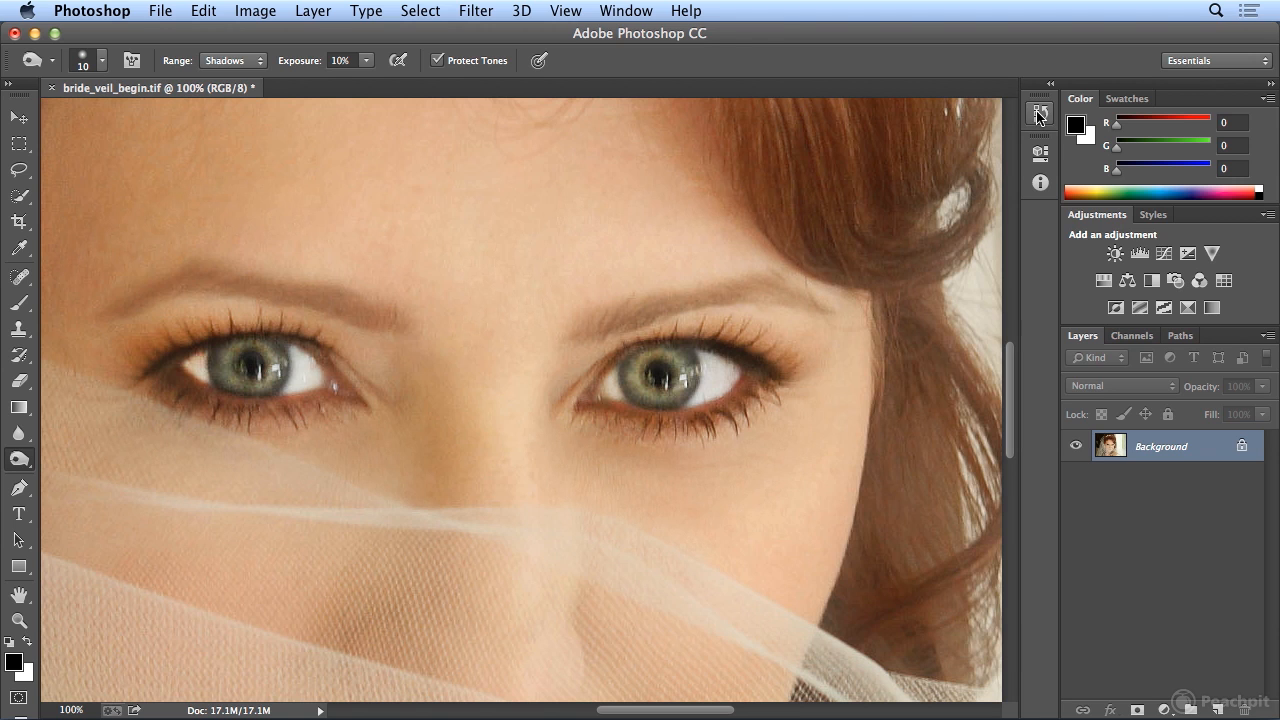
Tone down the brightened whites of both eyes using the History Brush at 25 px and 20% opacity.
key("super+0")
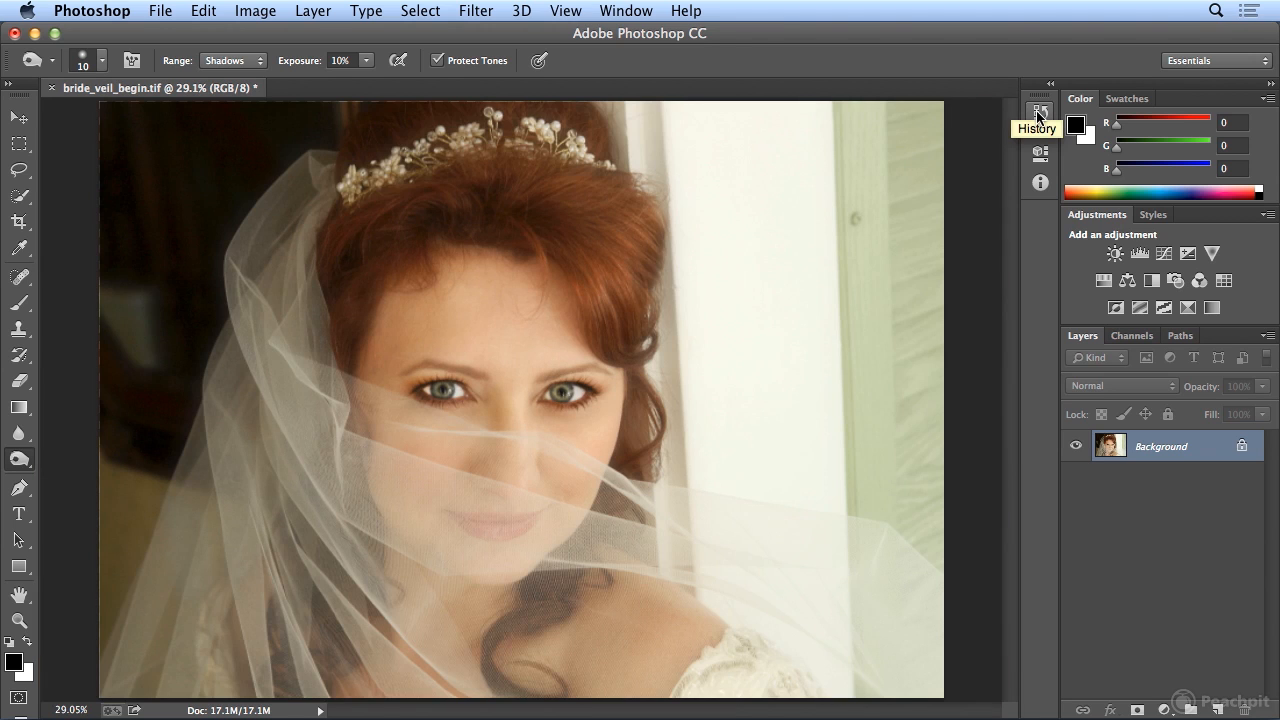
key("super+equal")
key("super+equal")
key("super+equal")
key("super+equal")
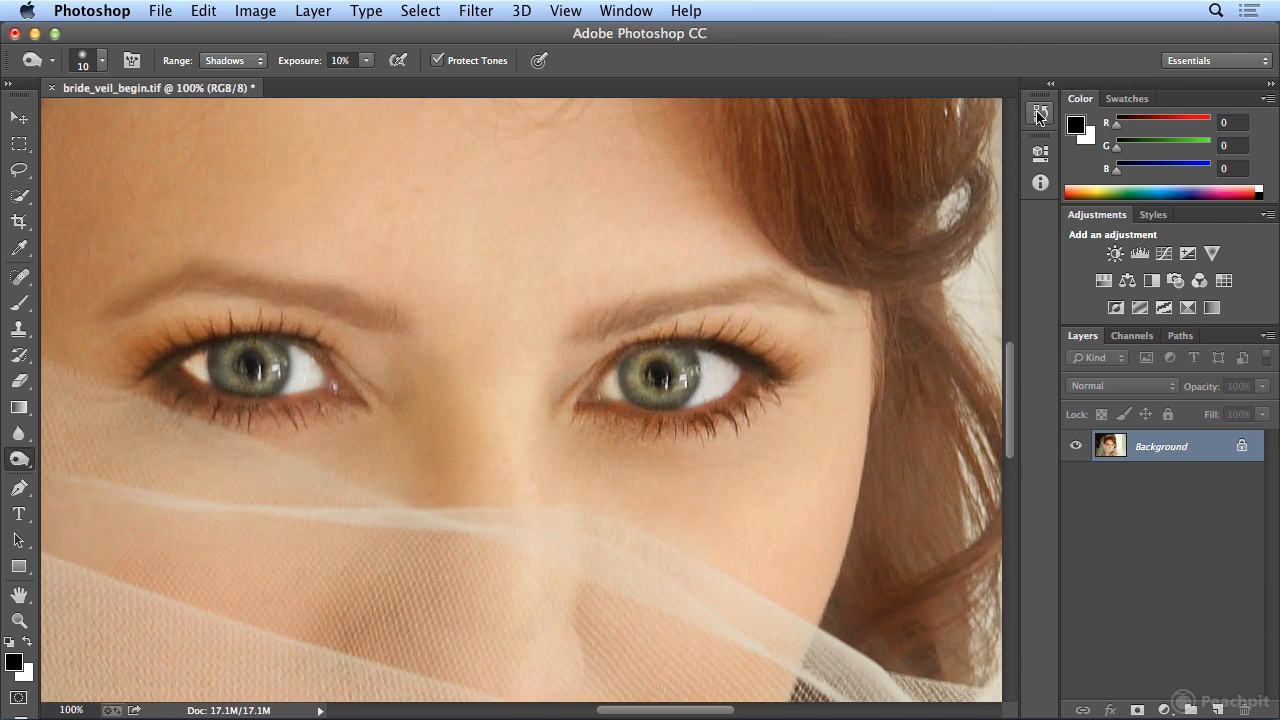
key("y")
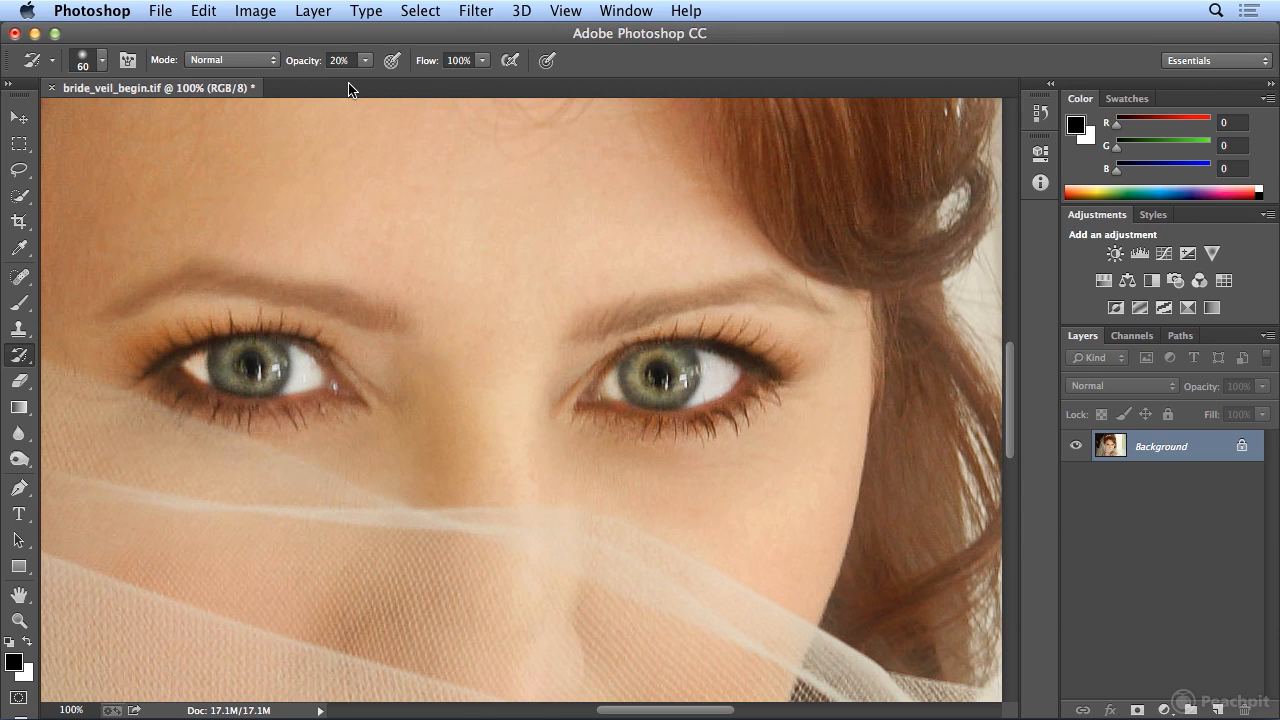
key("bracketleft")
key("bracketleft")
key("bracketleft")
key("bracketleft")
mouse_move(202, 357)
left_mouse_down()
mouse_move(207, 385)
mouse_move(185, 357)
mouse_move(203, 380)
left_mouse_up()
mouse_move(293, 387)
left_mouse_down()
mouse_move(293, 348)
mouse_move(292, 387)
mouse_move(300, 353)
mouse_move(298, 390)
mouse_move(316, 357)
mouse_move(314, 383)
mouse_move(299, 351)
mouse_move(326, 426)
mouse_move(211, 388)
mouse_move(198, 366)
mouse_move(314, 361)
mouse_move(296, 352)
mouse_move(293, 397)
mouse_move(314, 361)
mouse_move(315, 390)
mouse_move(318, 379)
mouse_move(294, 351)
left_mouse_up()
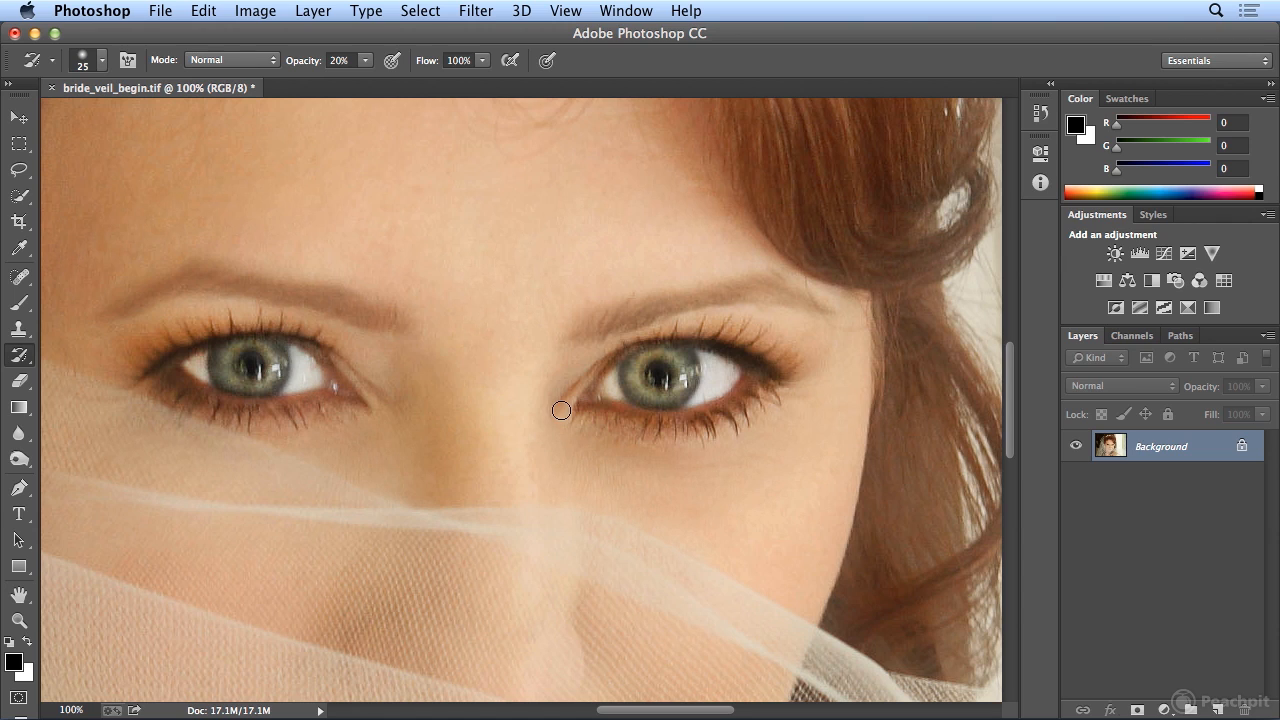
mouse_move(712, 355)
left_mouse_down()
mouse_move(693, 415)
mouse_move(711, 363)
mouse_move(687, 407)
mouse_move(742, 365)
mouse_move(723, 398)
mouse_move(695, 355)
left_mouse_up()
Enlarge the History Brush to 45 px and soften the burned areas around the lashes of both eyes.
key("bracketright")
key("bracketright")
mouse_move(137, 361)
left_mouse_down()
mouse_move(201, 321)
mouse_move(314, 326)
mouse_move(158, 352)
left_mouse_up()
mouse_move(792, 367)
left_mouse_down()
mouse_move(758, 347)
mouse_move(624, 340)
mouse_move(791, 351)
mouse_move(765, 404)
mouse_move(644, 427)
left_mouse_up()
mouse_move(341, 408)
left_mouse_down()
mouse_move(182, 397)
mouse_move(263, 408)
mouse_move(350, 393)
left_mouse_up()
Compare the retouched photo with its original snapshot and soften the left-hand eye further with the History Brush.
key("super+0")
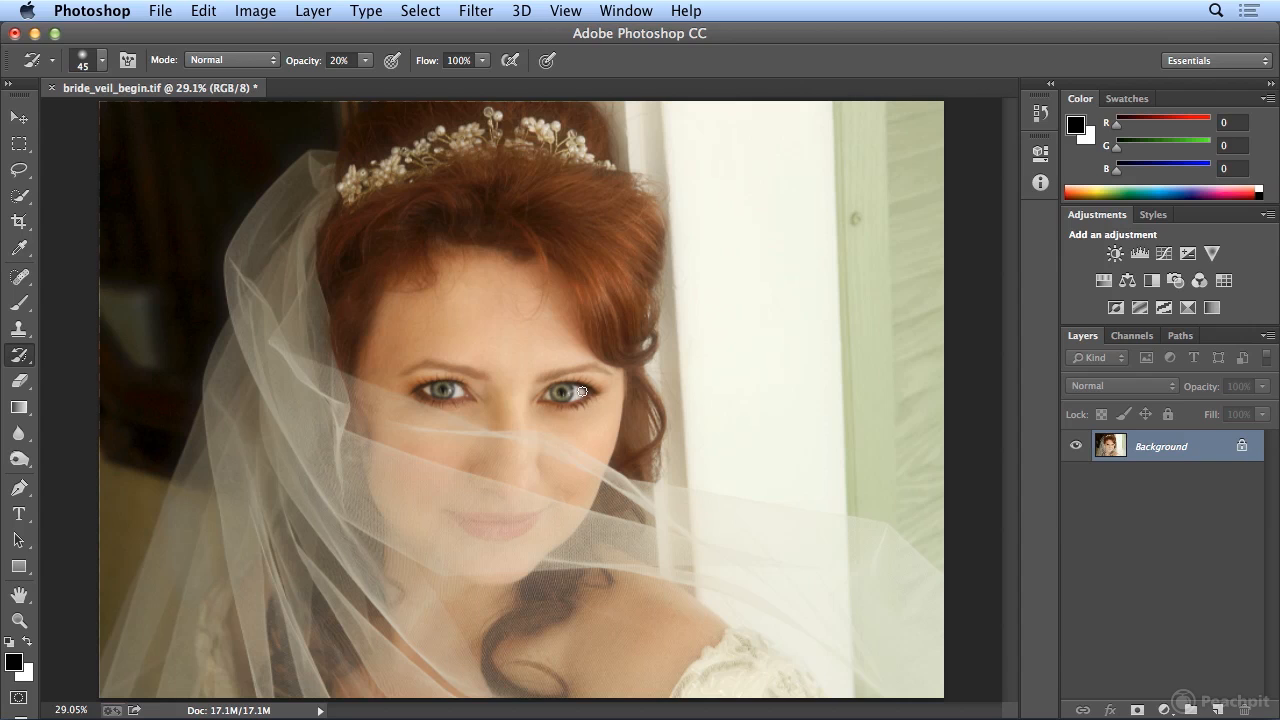
left_click(1040, 113)
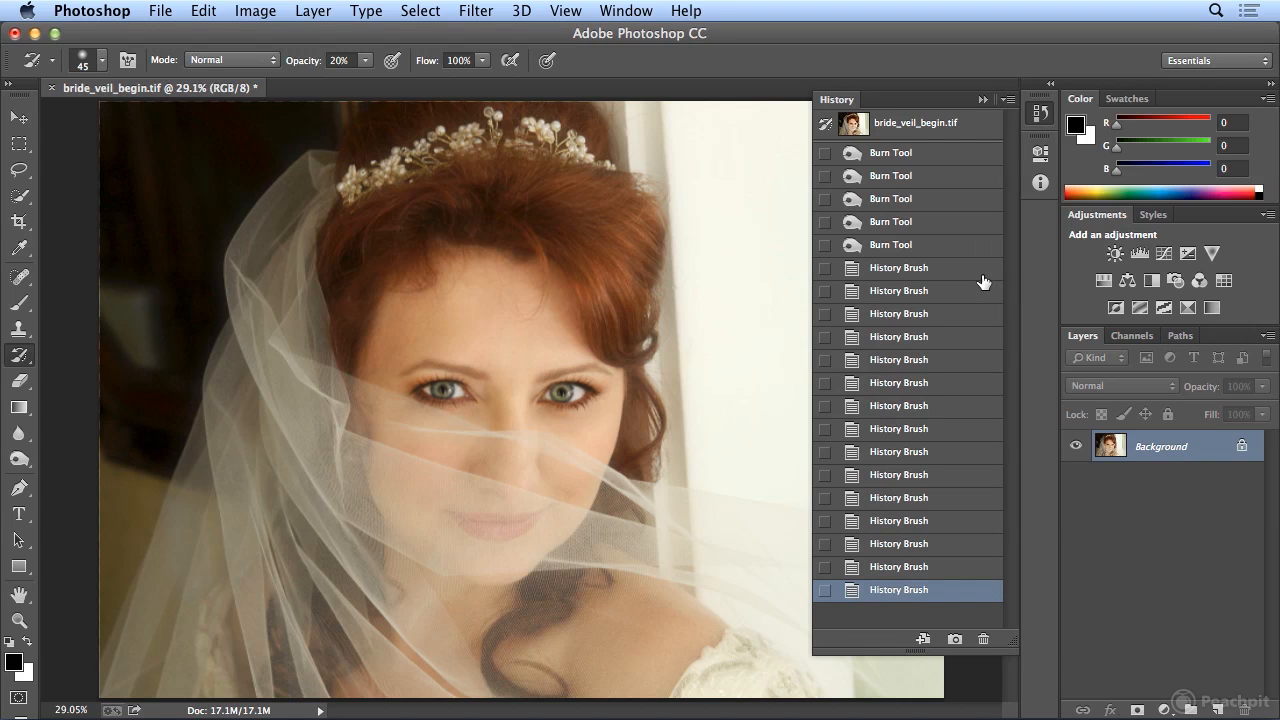
left_click(914, 131)
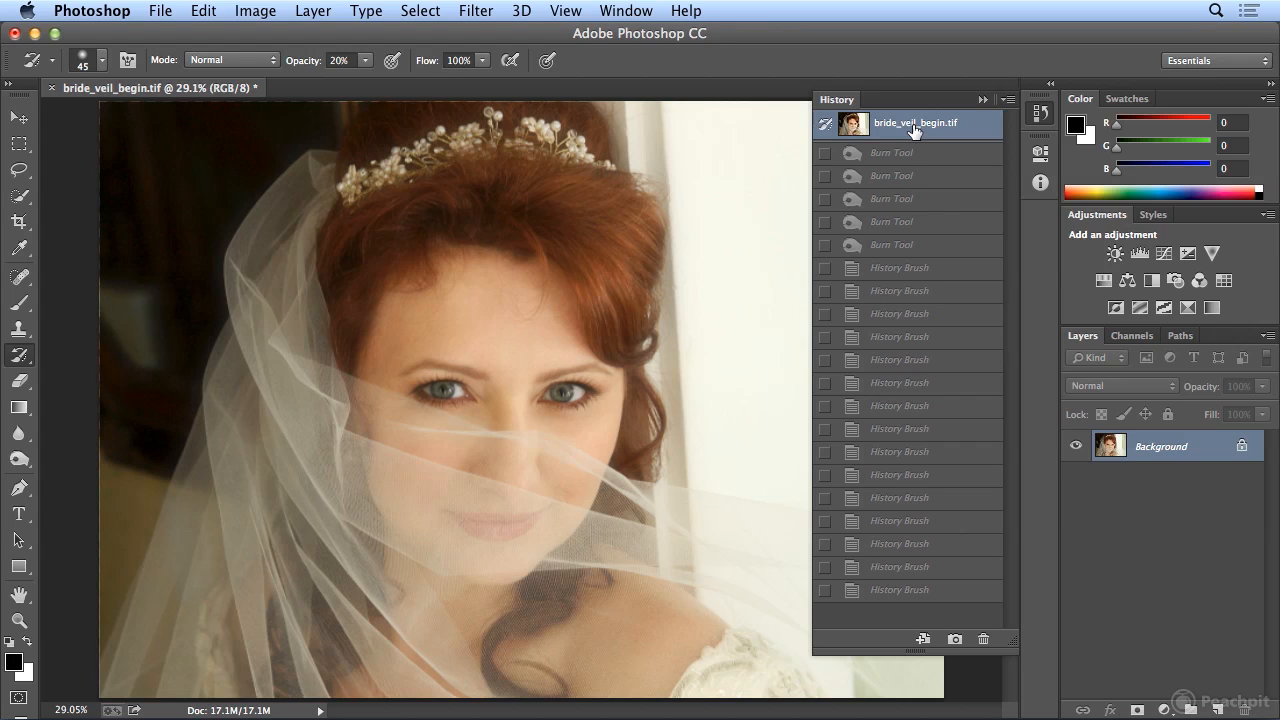
left_click(873, 598)
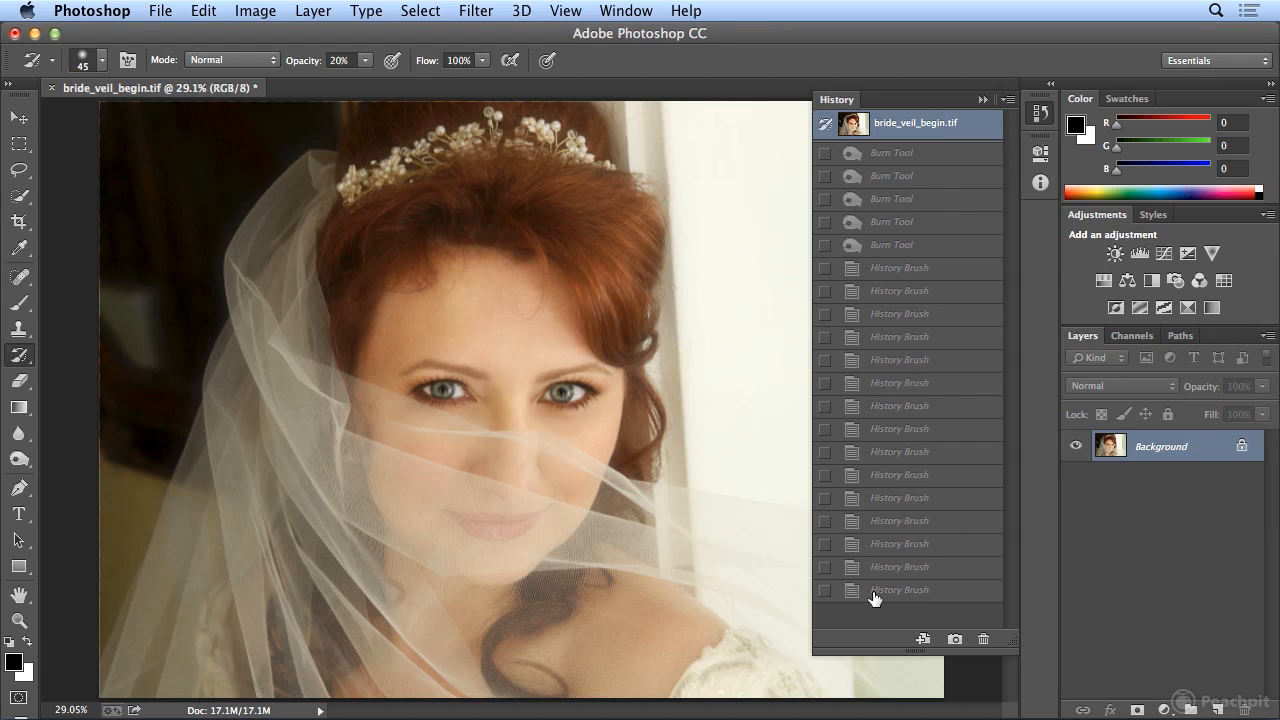
mouse_move(437, 378)
left_mouse_down()
mouse_move(412, 382)
mouse_move(454, 375)
mouse_move(431, 378)
mouse_move(455, 400)
left_mouse_up()
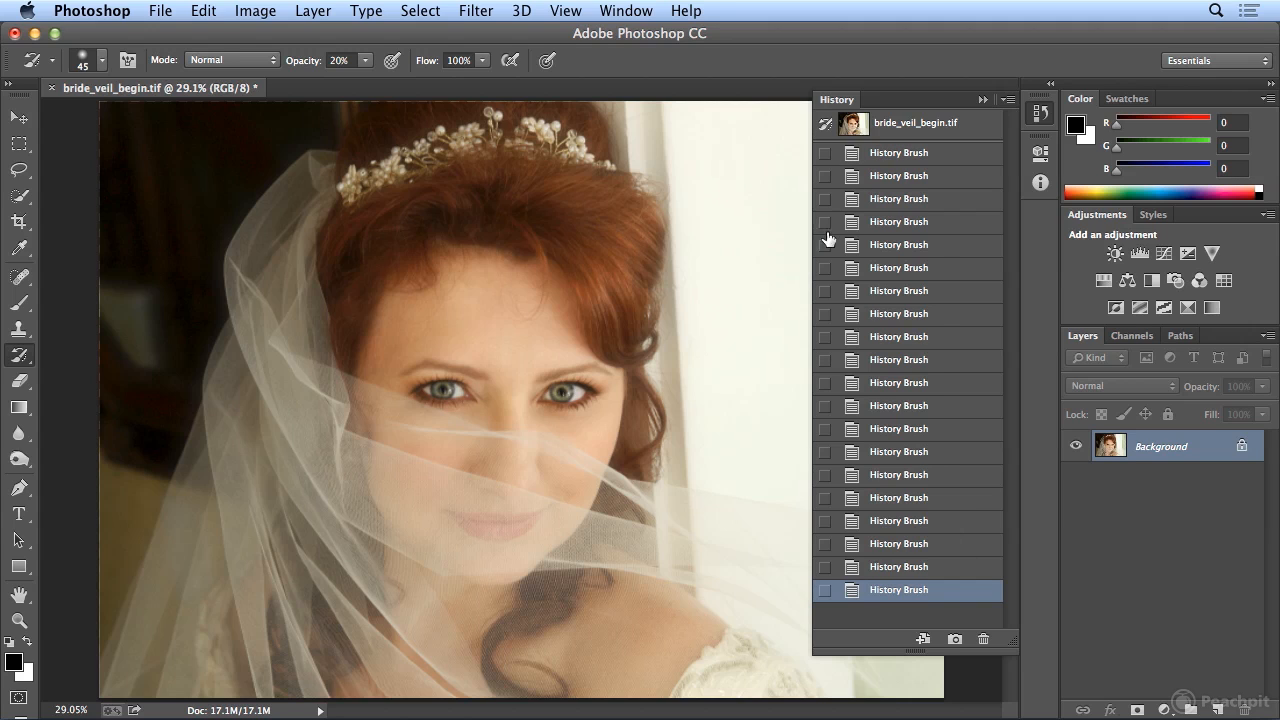
Compare the original snapshot with the latest History Brush state to review the finished eye retouching.
left_click(912, 126)
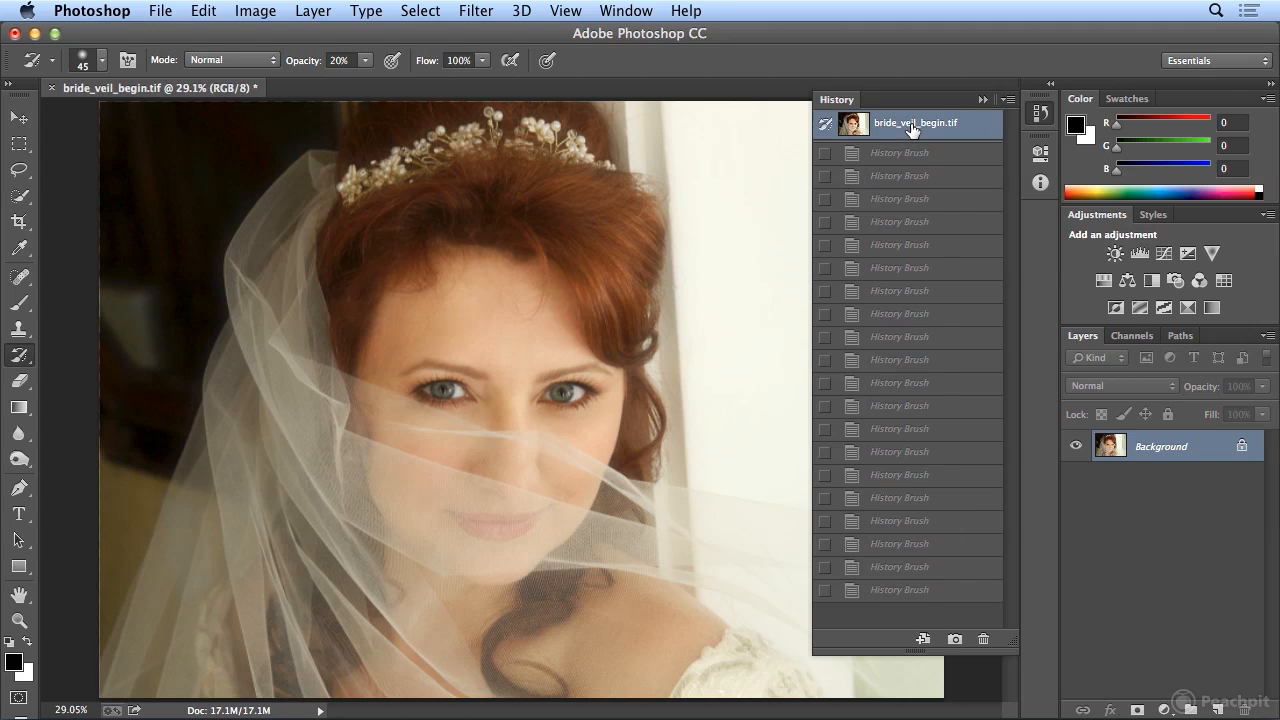
left_click(898, 592)
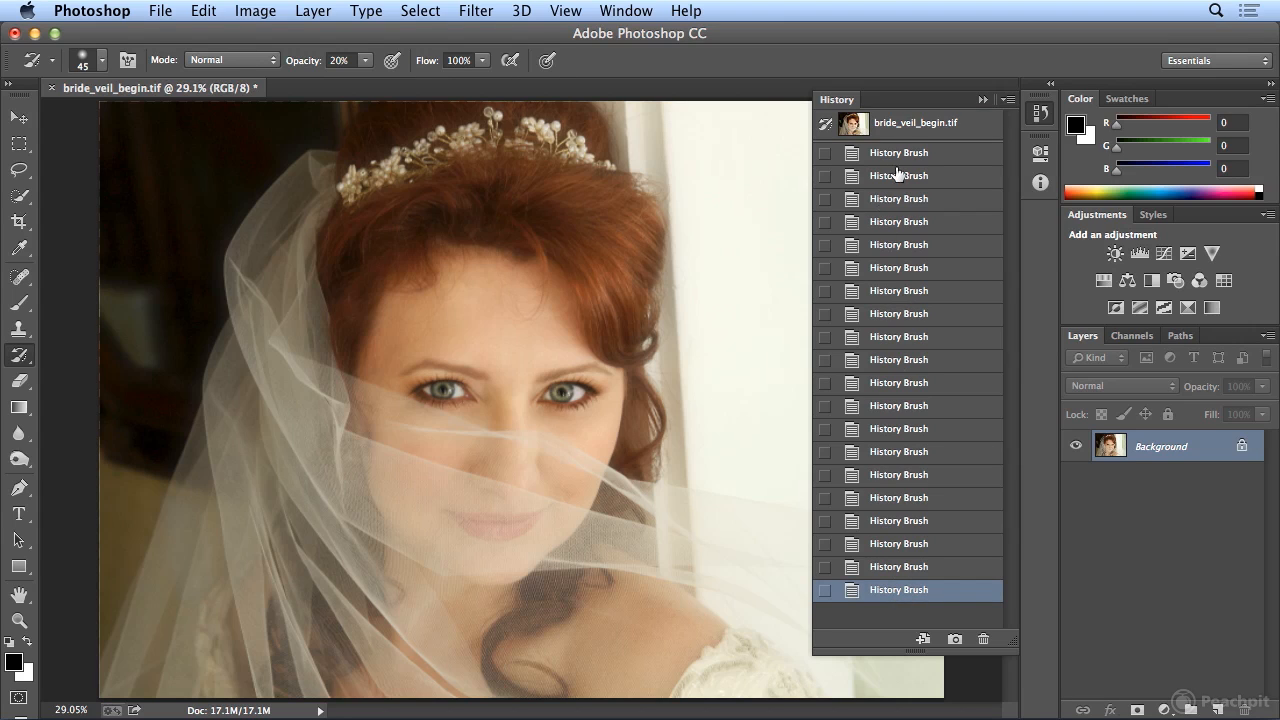
left_click(904, 126)
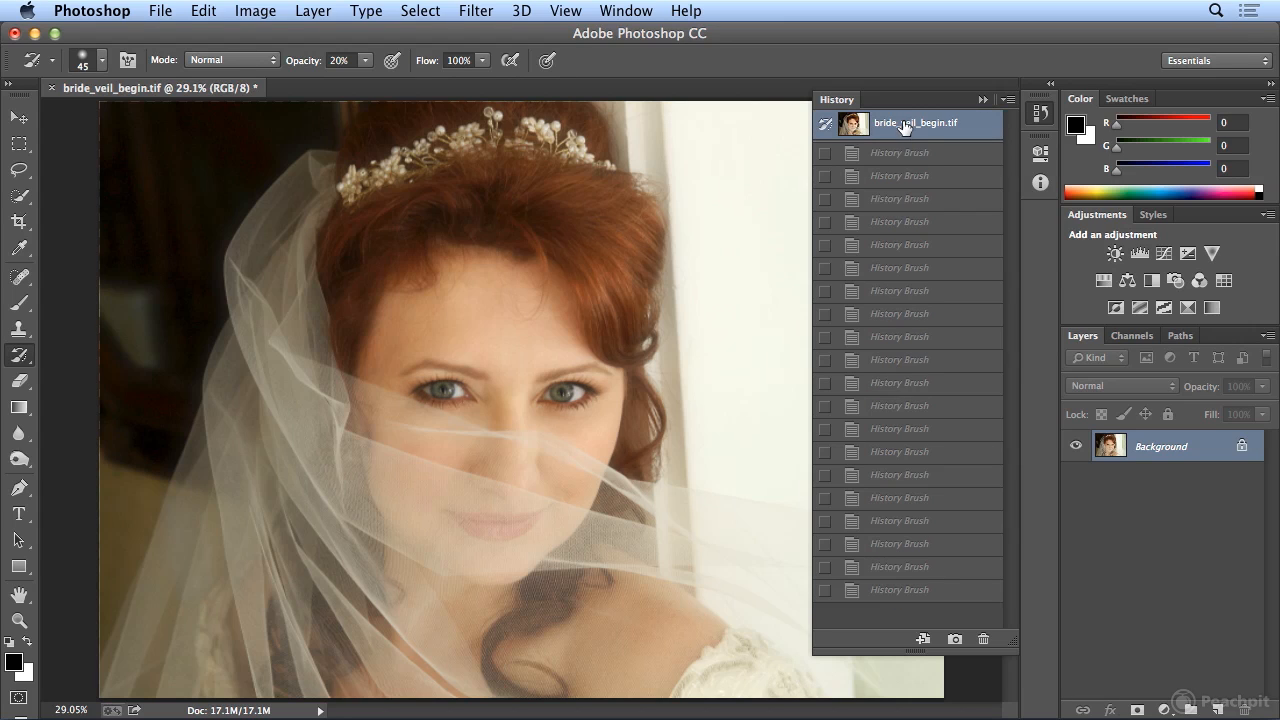
left_click(900, 592)
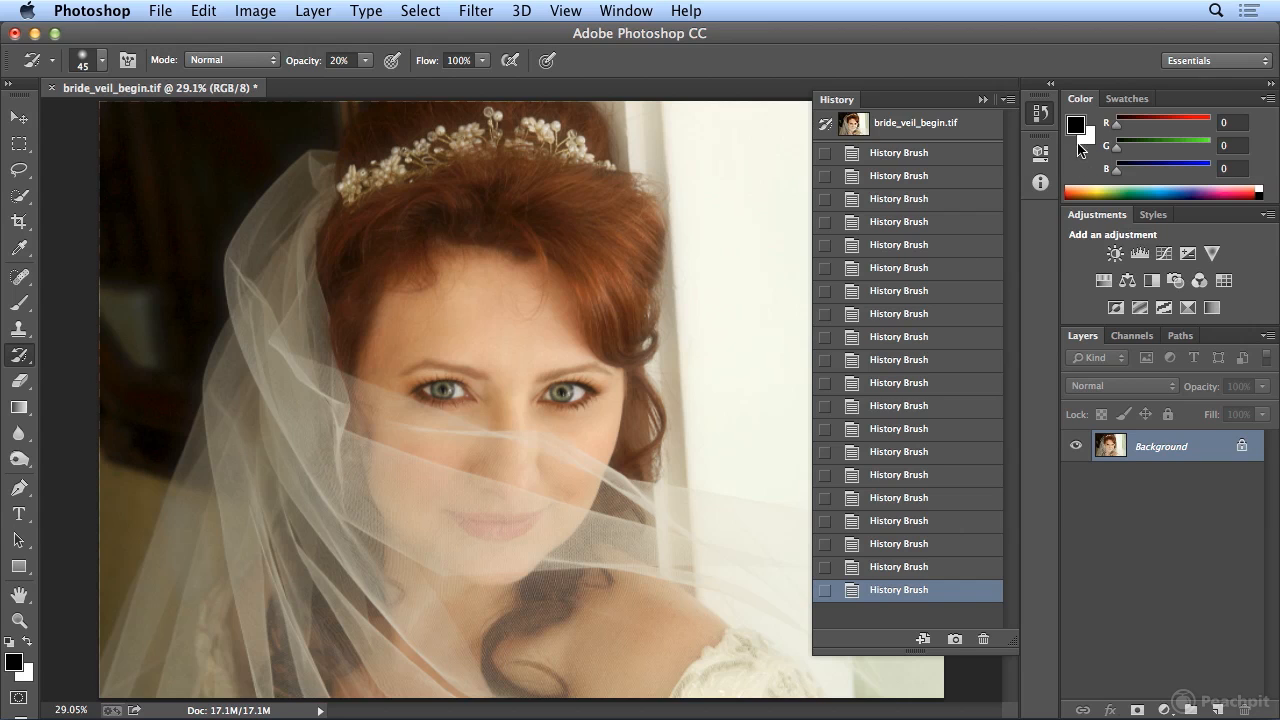
left_click(1046, 118)
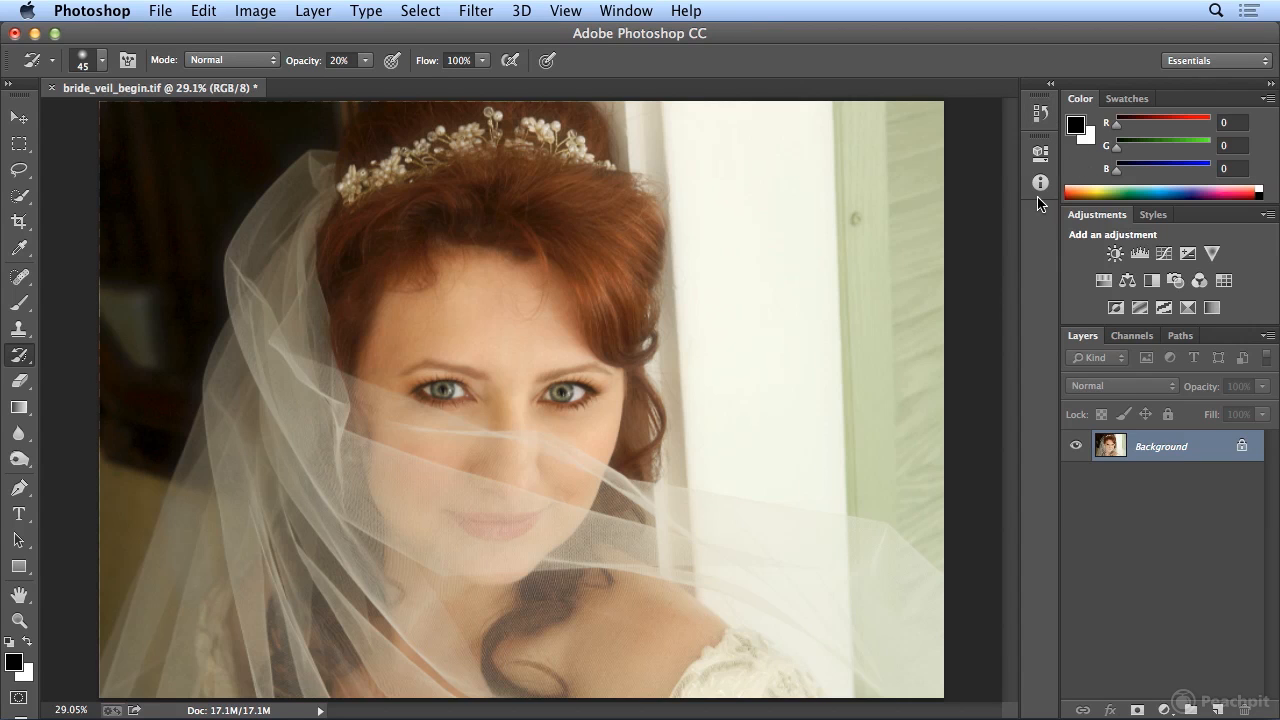